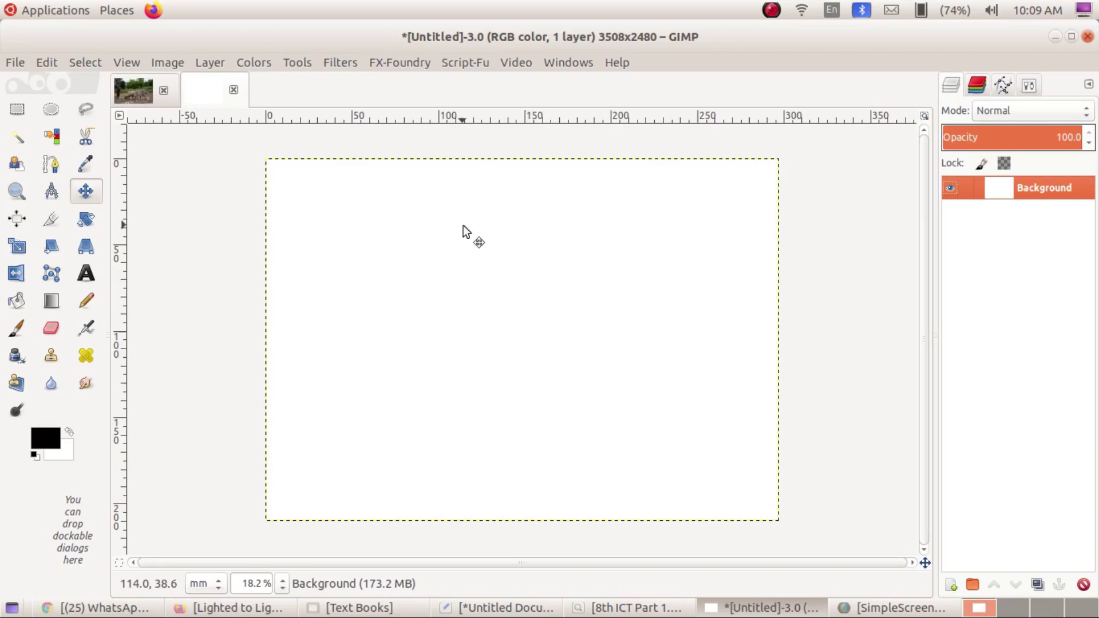
Compare the Ploughing photo with the blank Untitled canvas, then bring up the New Layer settings.
left_click(139, 95)
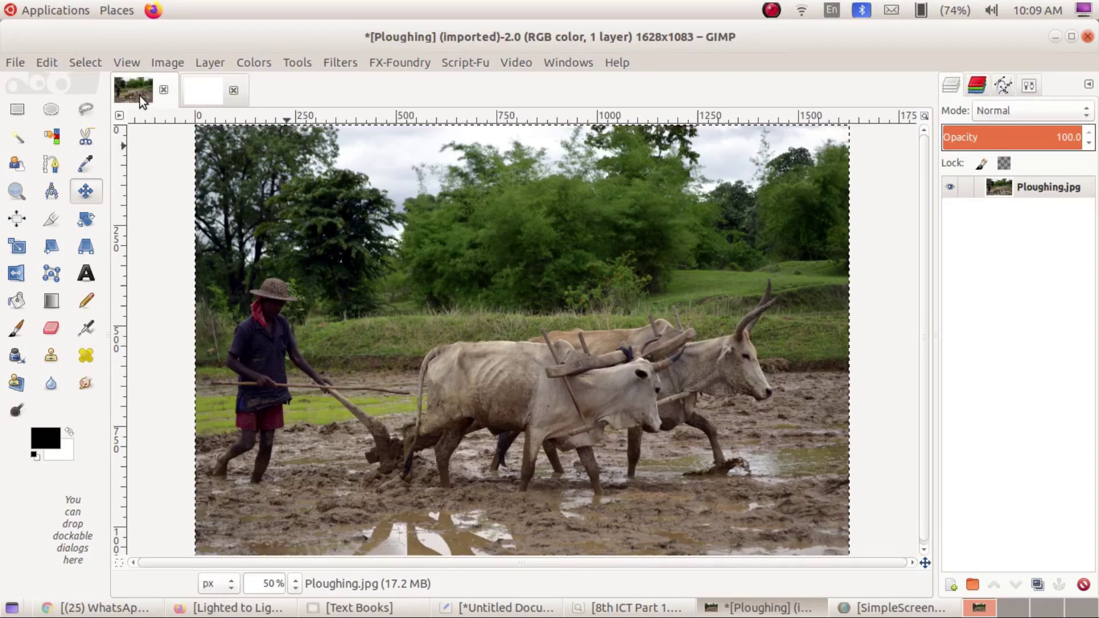
left_click(187, 95)
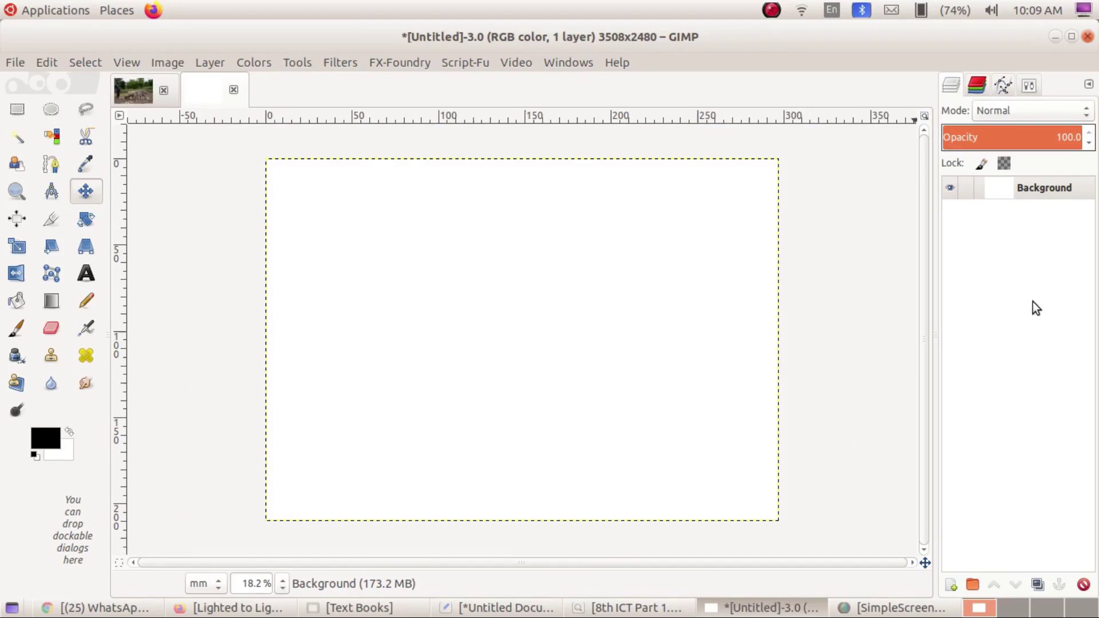
left_click(951, 585)
Create a transparent layer named Layer1 and make it the active layer.
left_click(983, 380)
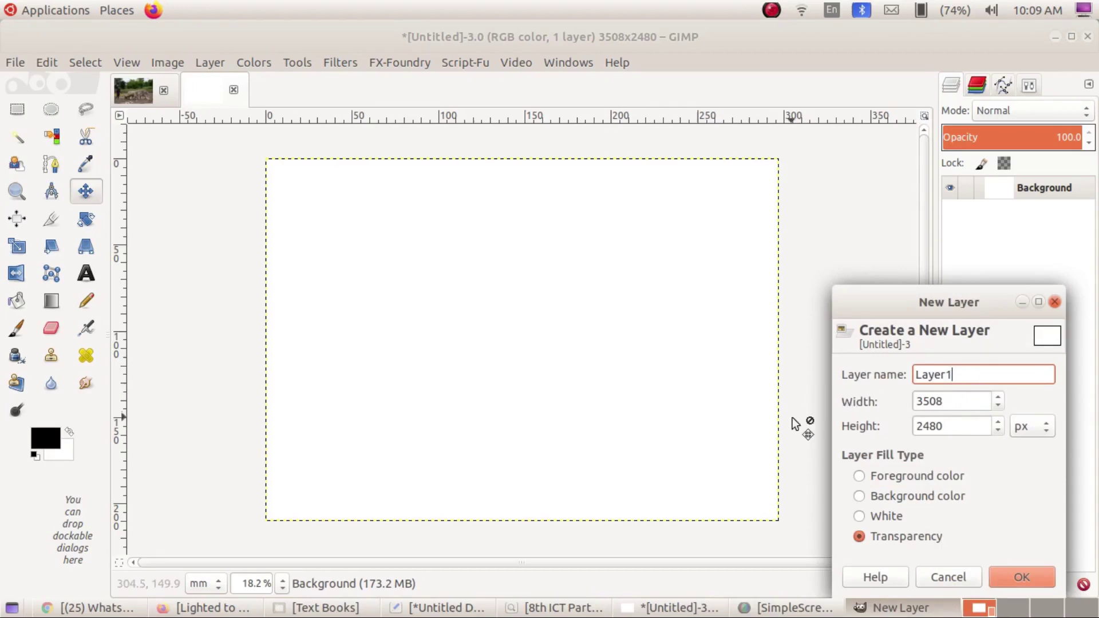
left_click(1022, 580)
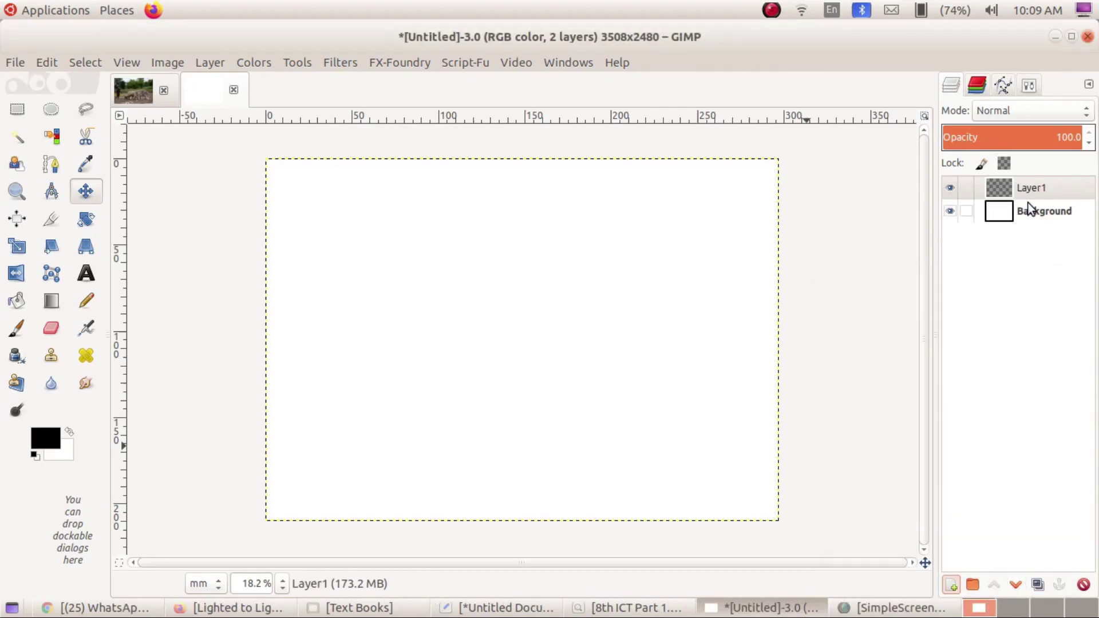
left_click(1039, 190)
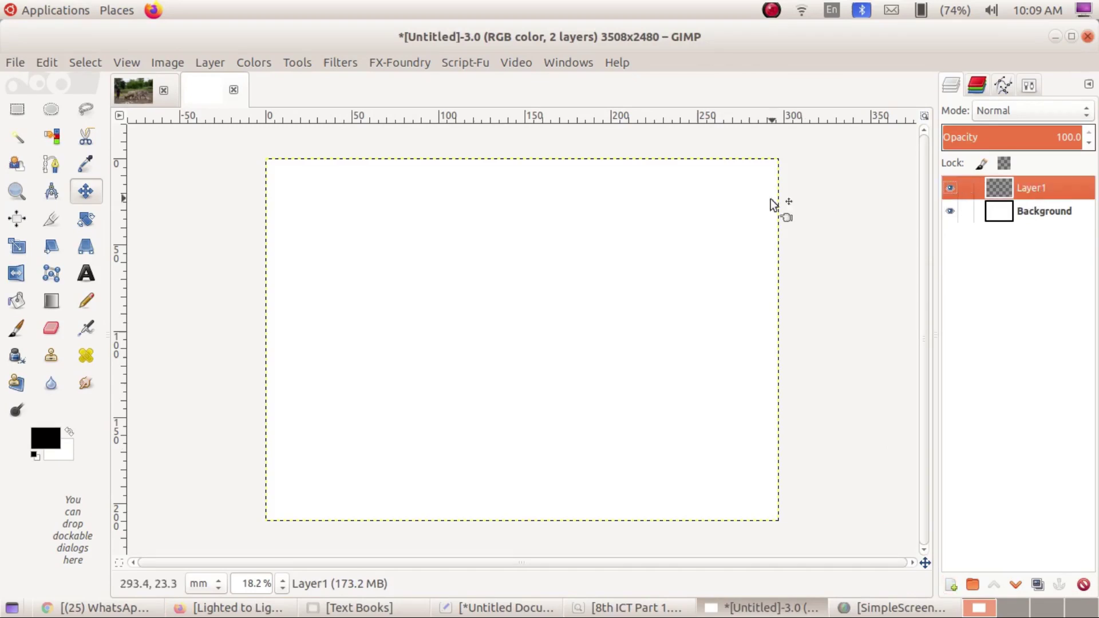
Copy the whole Ploughing photo and paste it onto the Untitled canvas.
left_click(138, 89)
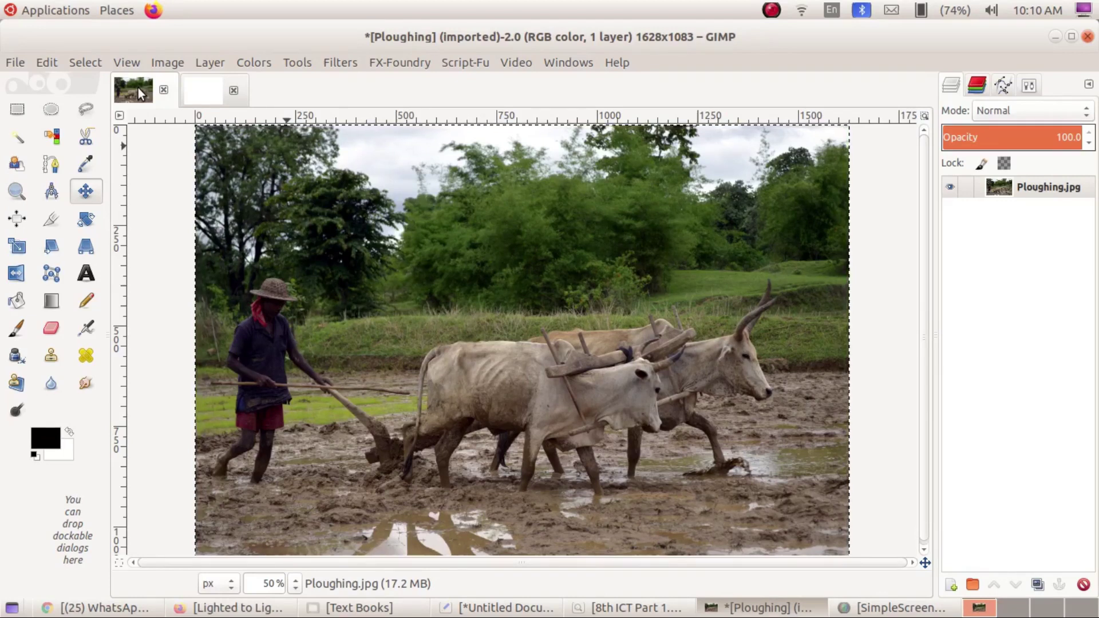
key("ctrl+c")
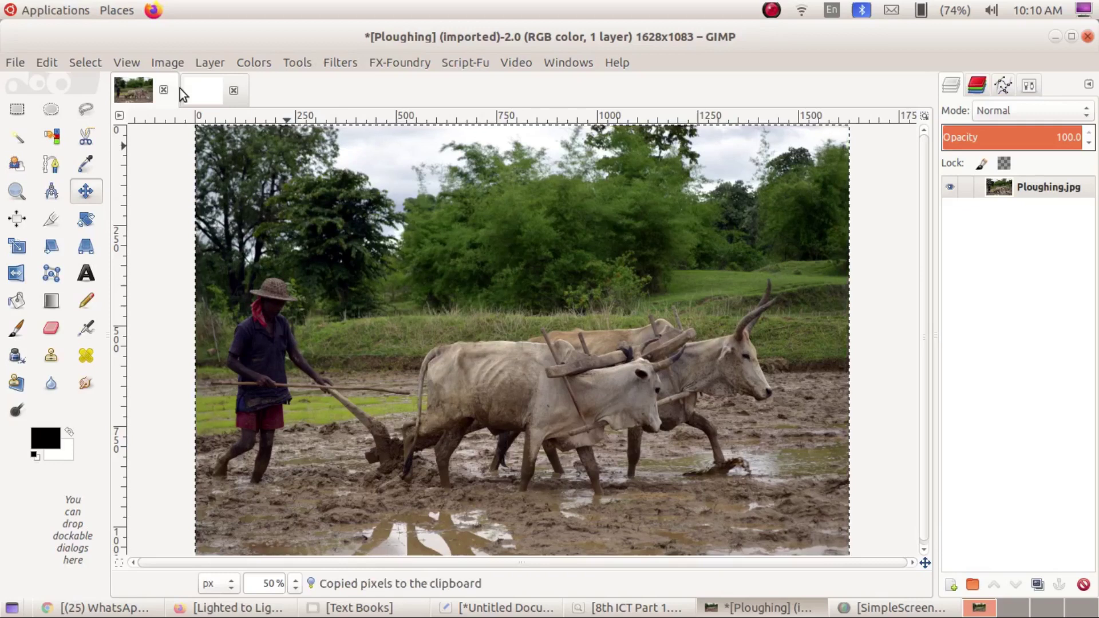
left_click(191, 94)
key("ctrl+v")
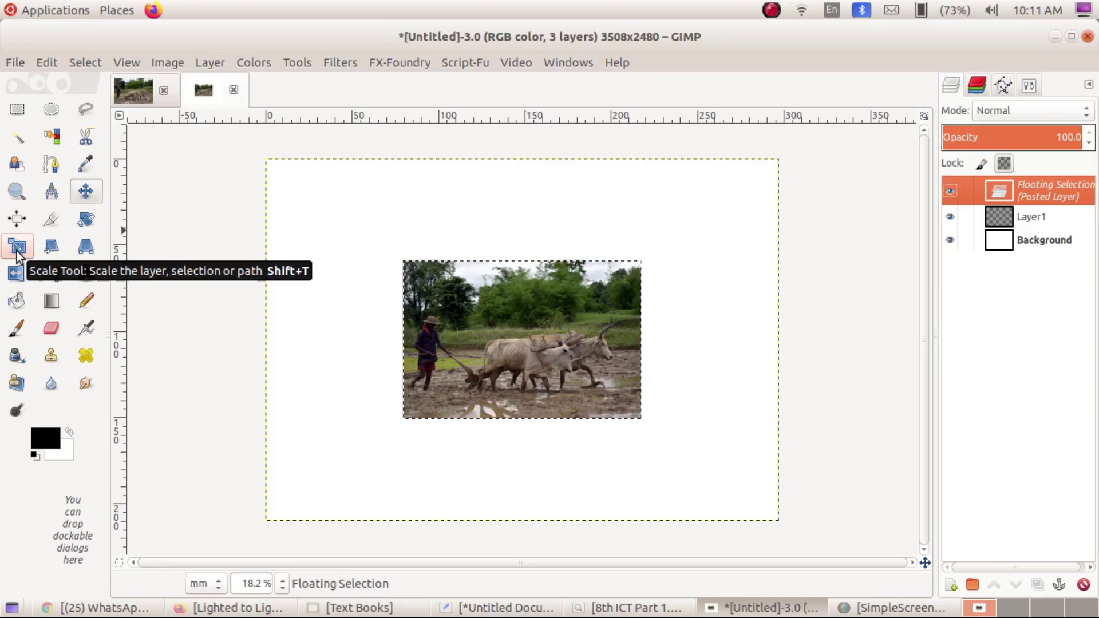
Scale the pasted Ploughing photo proportionally, with width and height linked, until a narrow white margin remains.
left_click(18, 254)
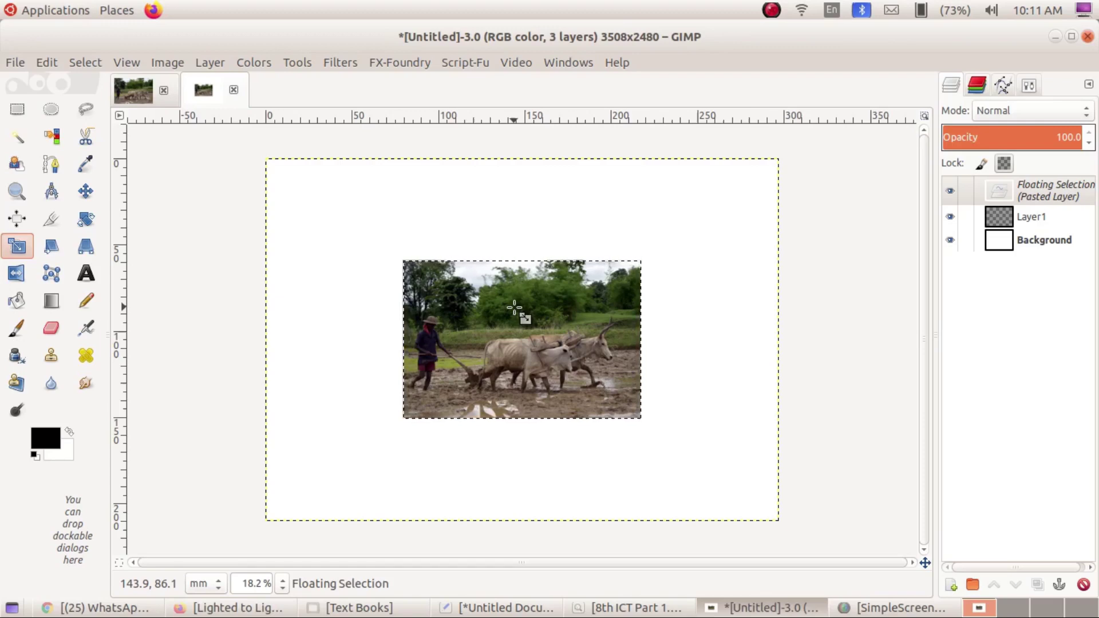
left_click(514, 309)
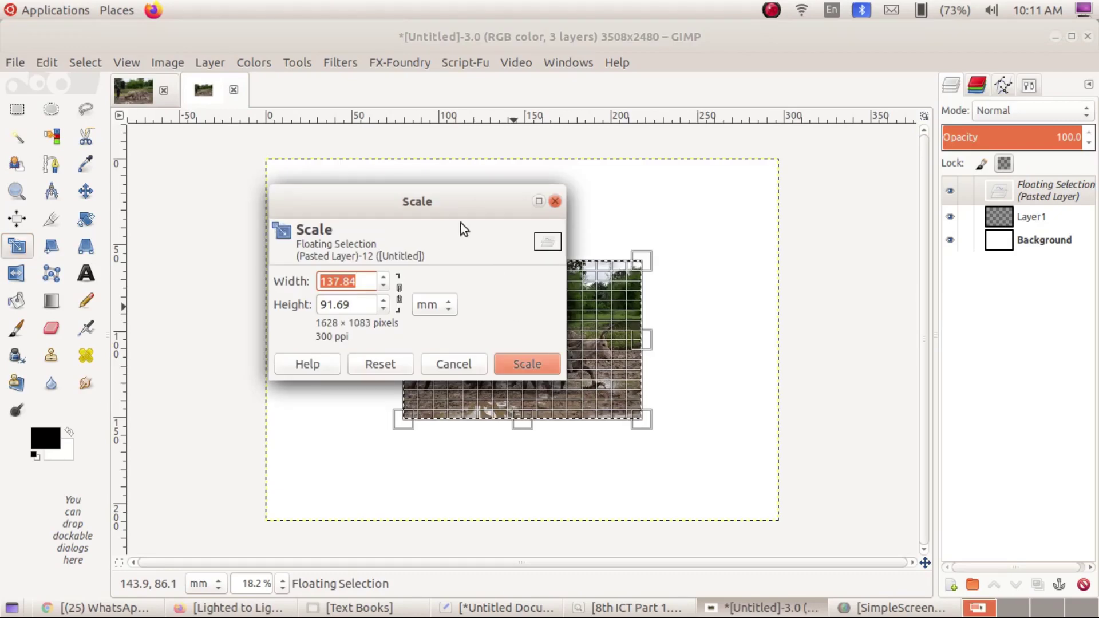
left_click_drag(333, 203, 235, 163)
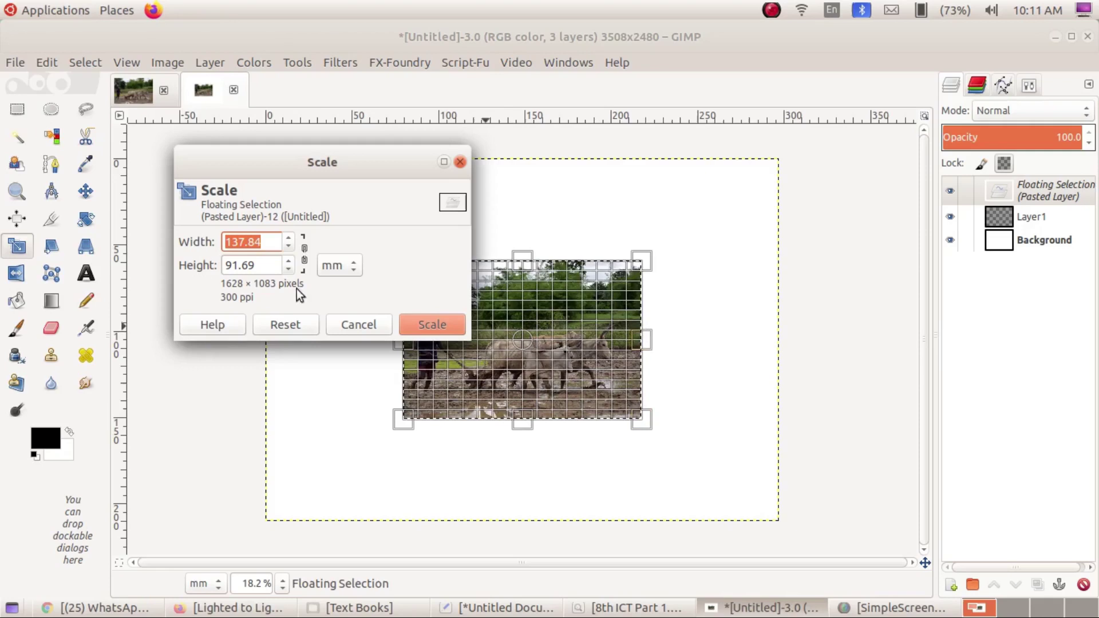
left_click(305, 255)
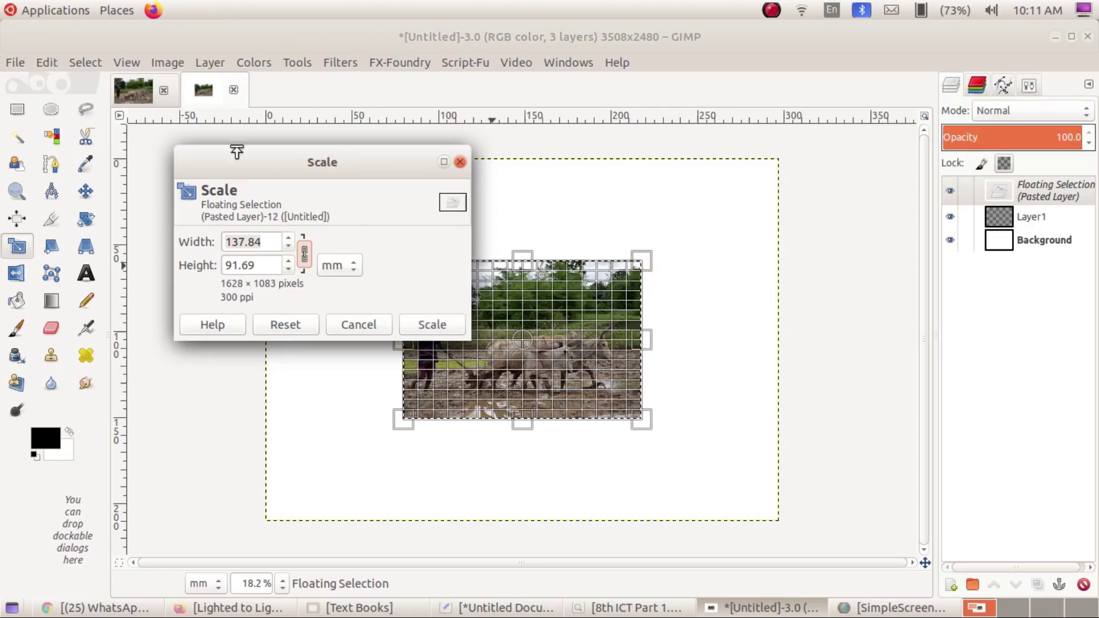
left_click_drag(317, 164, 206, 68)
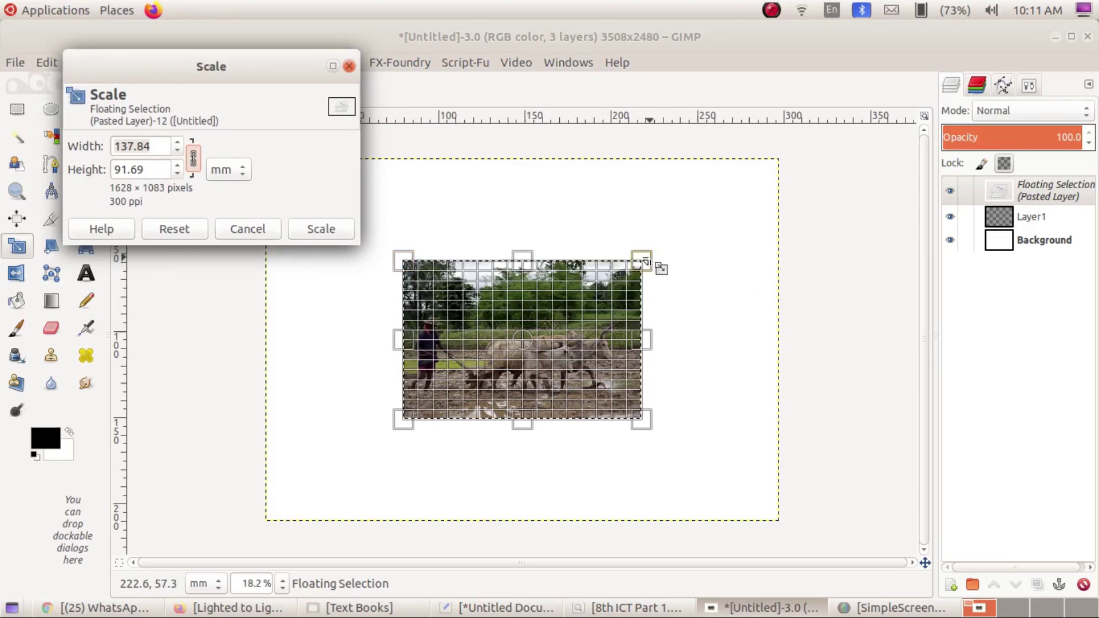
left_click(640, 261)
left_click_drag(640, 261, 765, 178)
left_click_drag(408, 417, 283, 502)
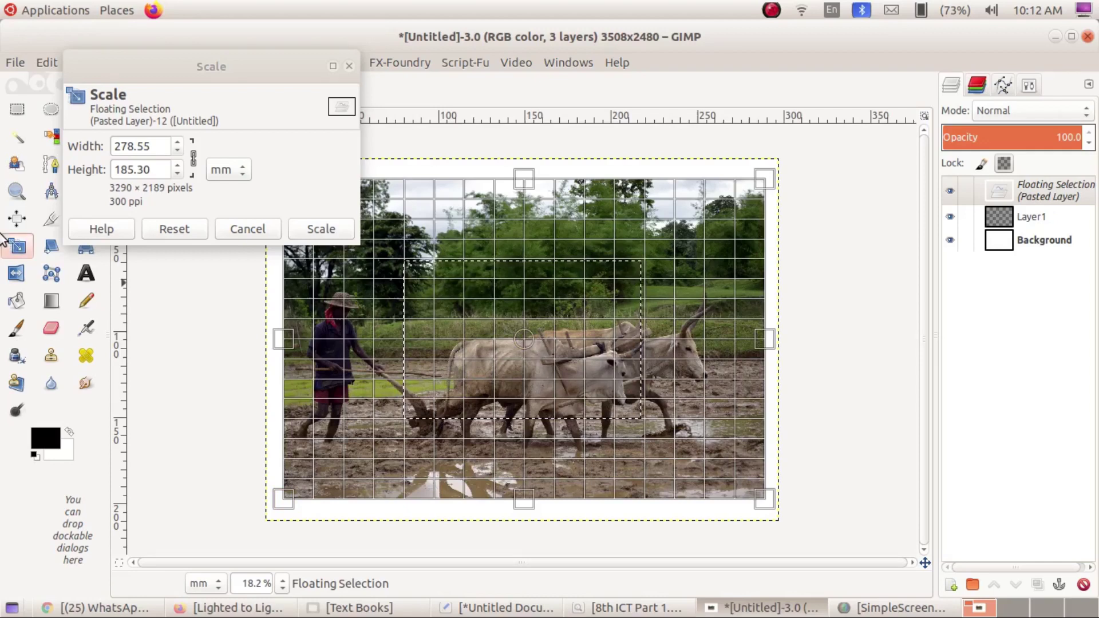
left_click(318, 233)
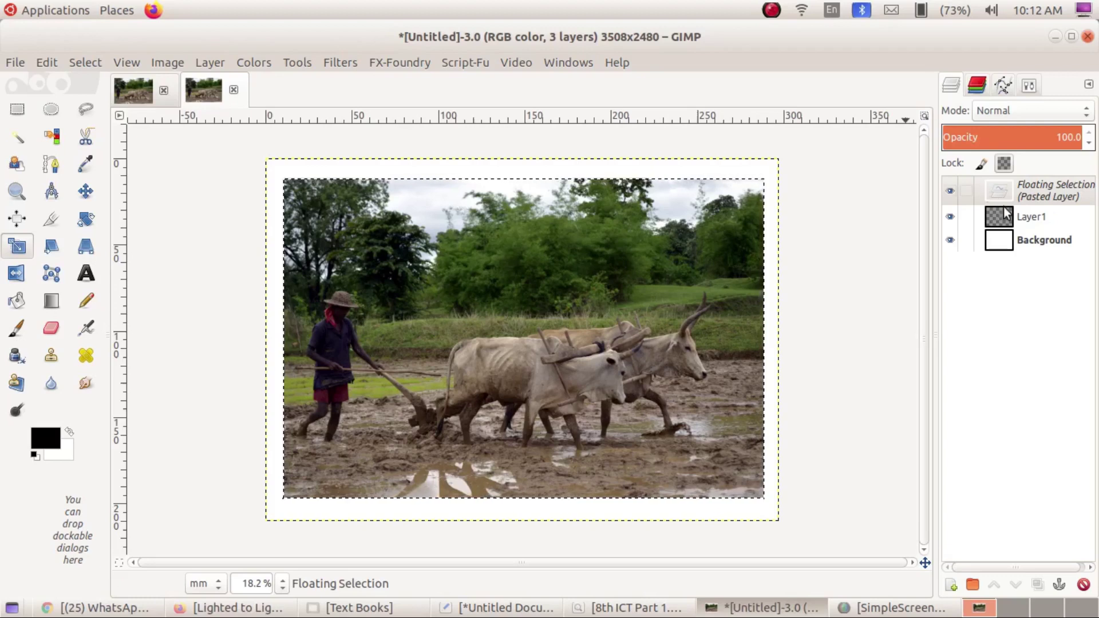
Anchor the enlarged photo into Layer1, close the Ploughing image discarding changes, and reselect Layer1.
left_click(1059, 584)
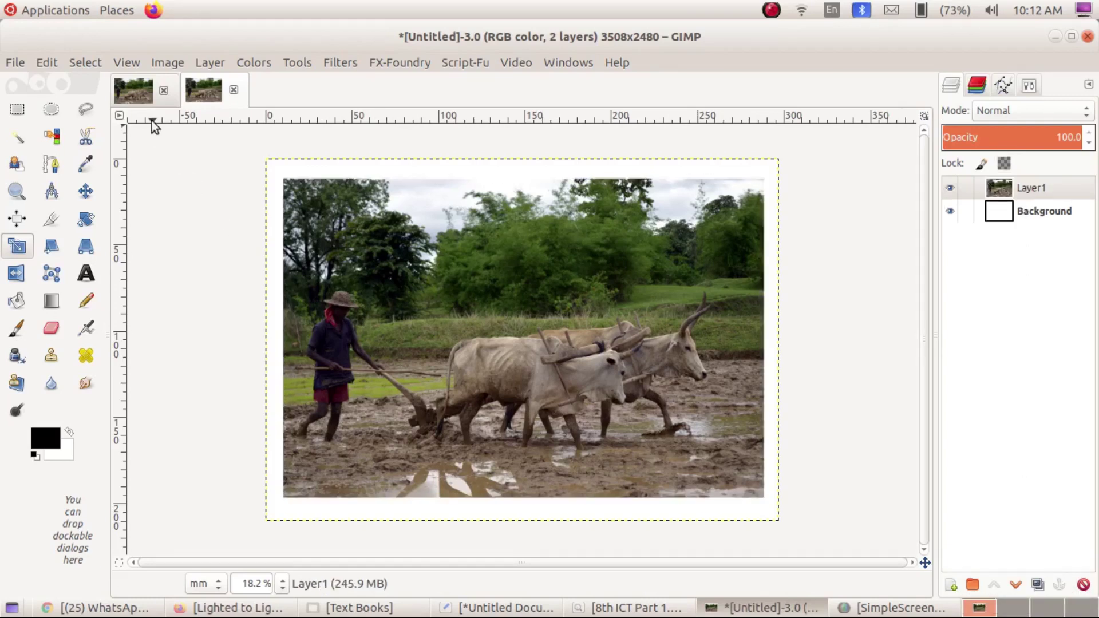
left_click(139, 97)
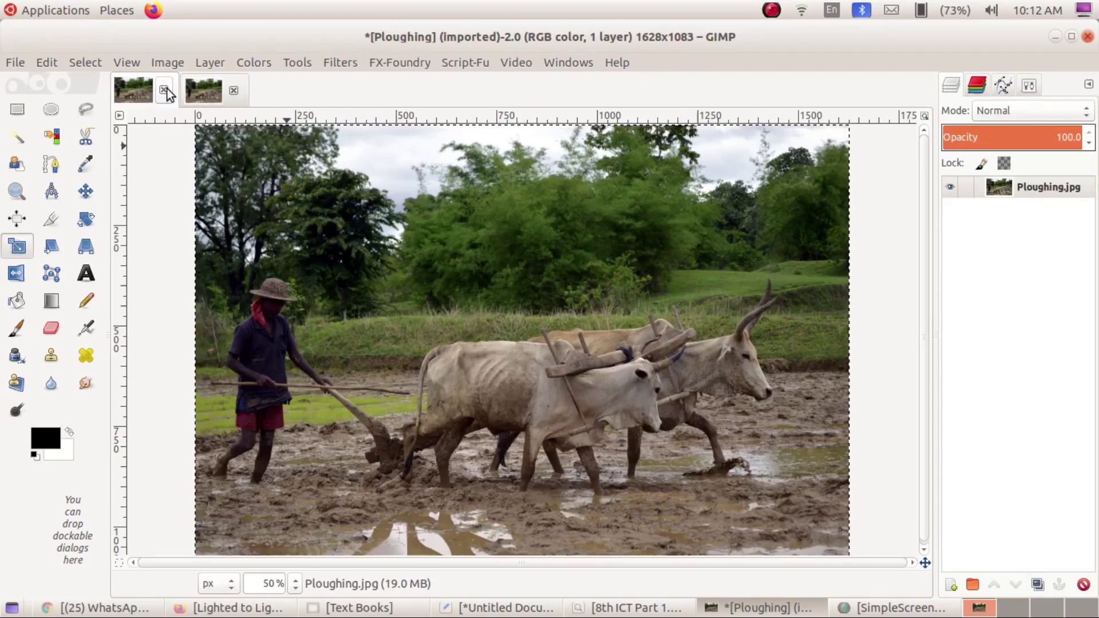
left_click(164, 90)
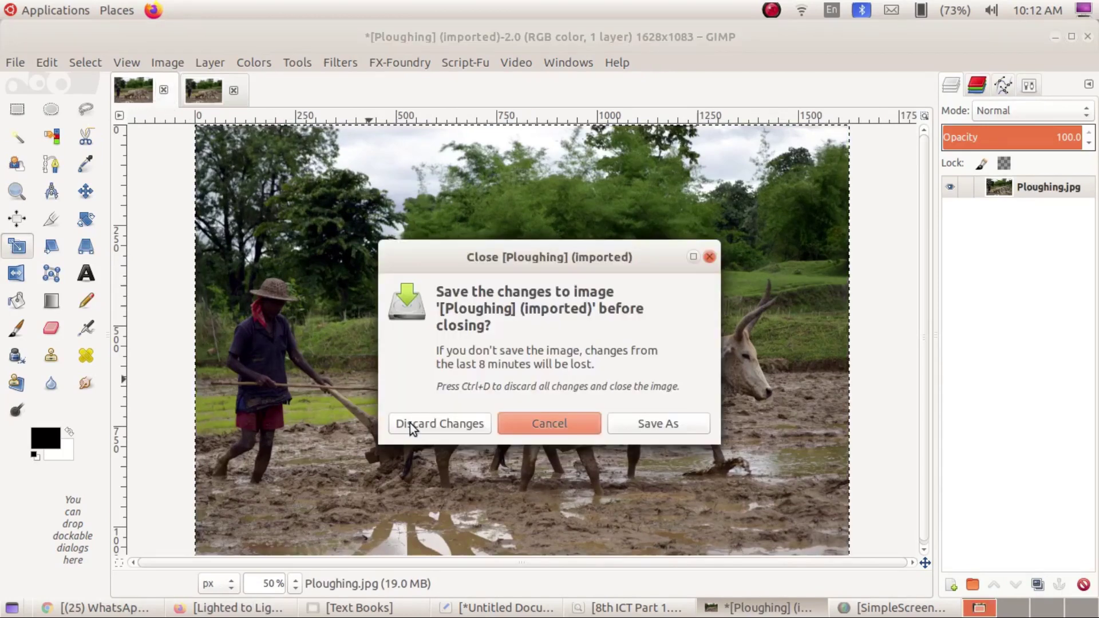
left_click(421, 426)
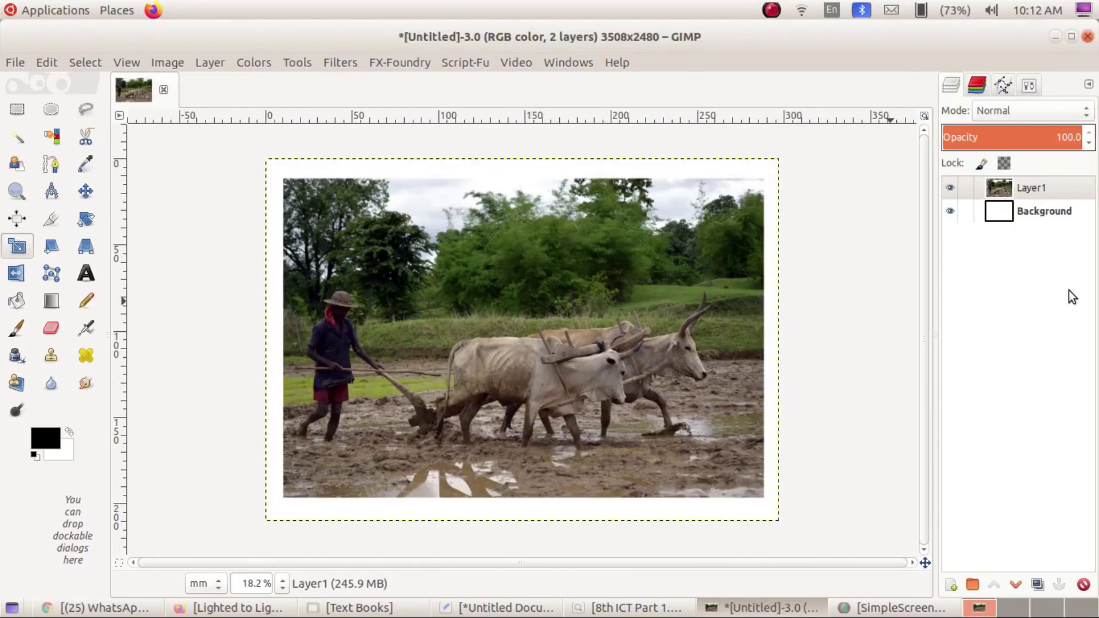
left_click(1013, 213)
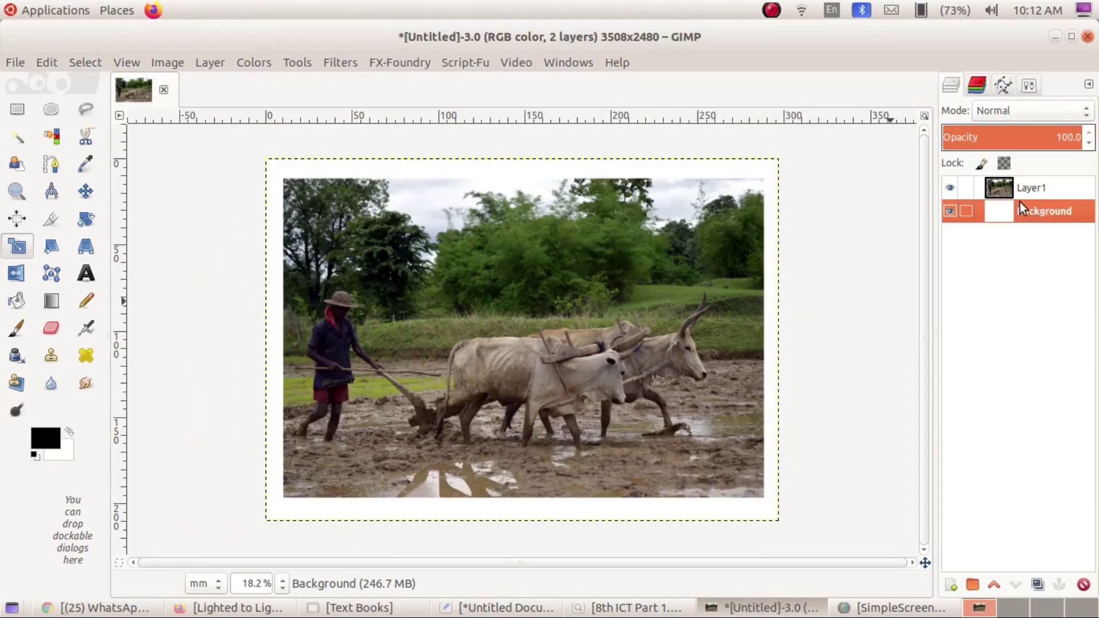
left_click(1027, 193)
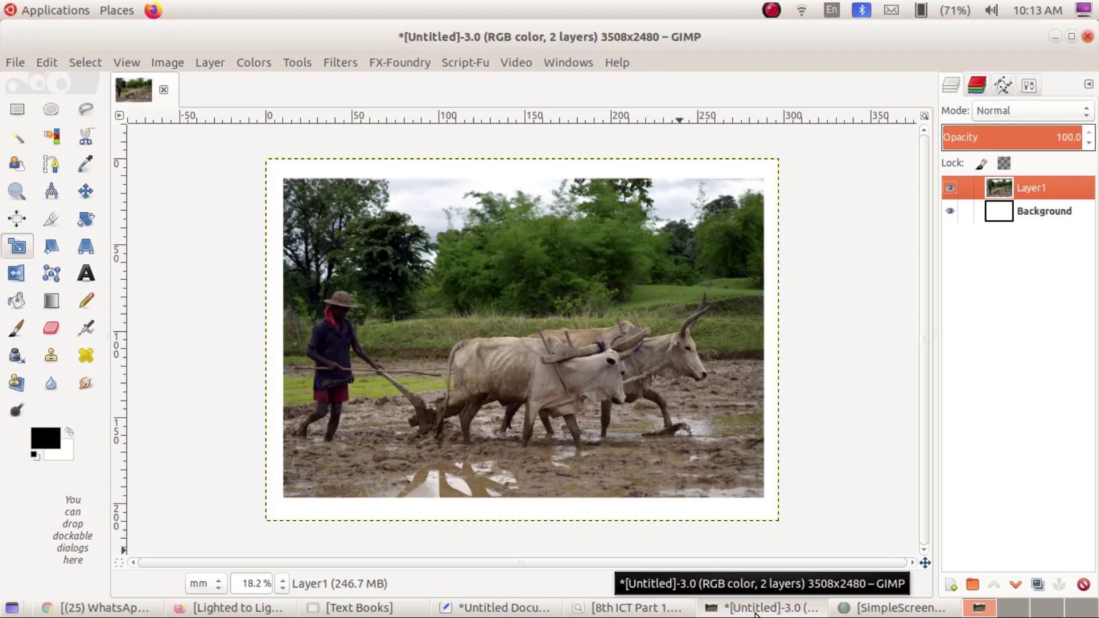
Open cattle_UK.jpg from home > School_Resources > Standard_8 > Image_editing > more_images.
left_click(17, 63)
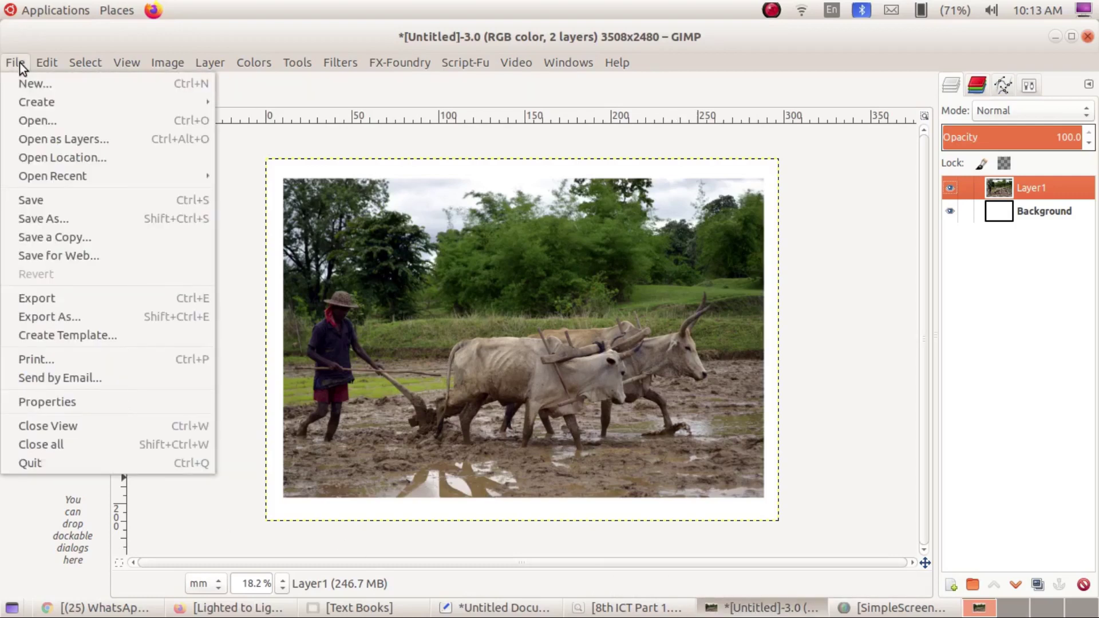
left_click(57, 120)
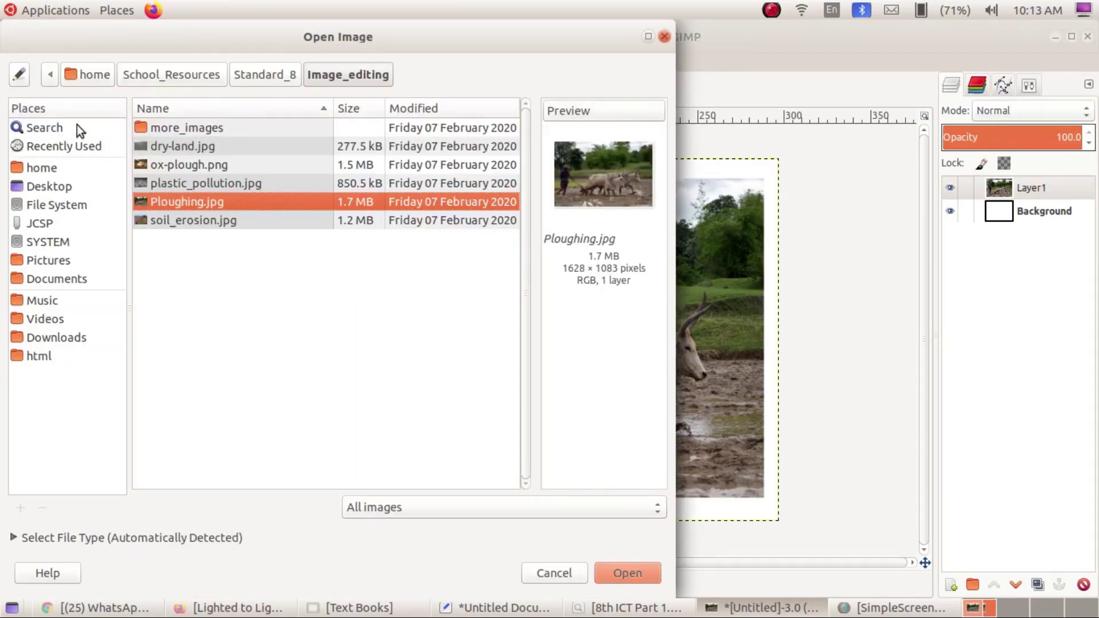
left_click(105, 80)
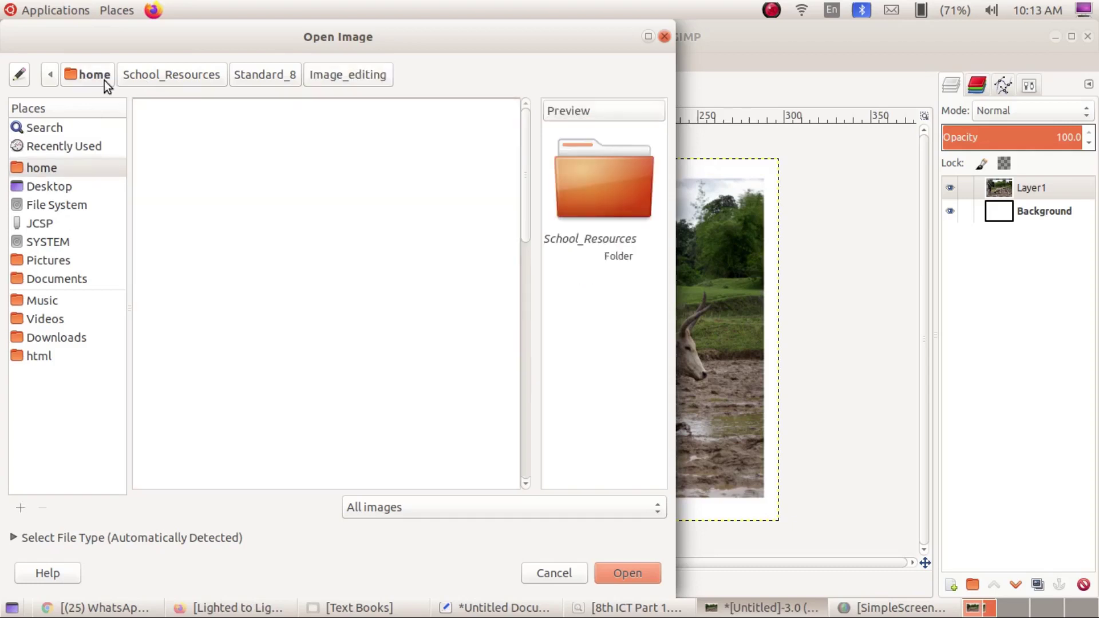
double_click(170, 304)
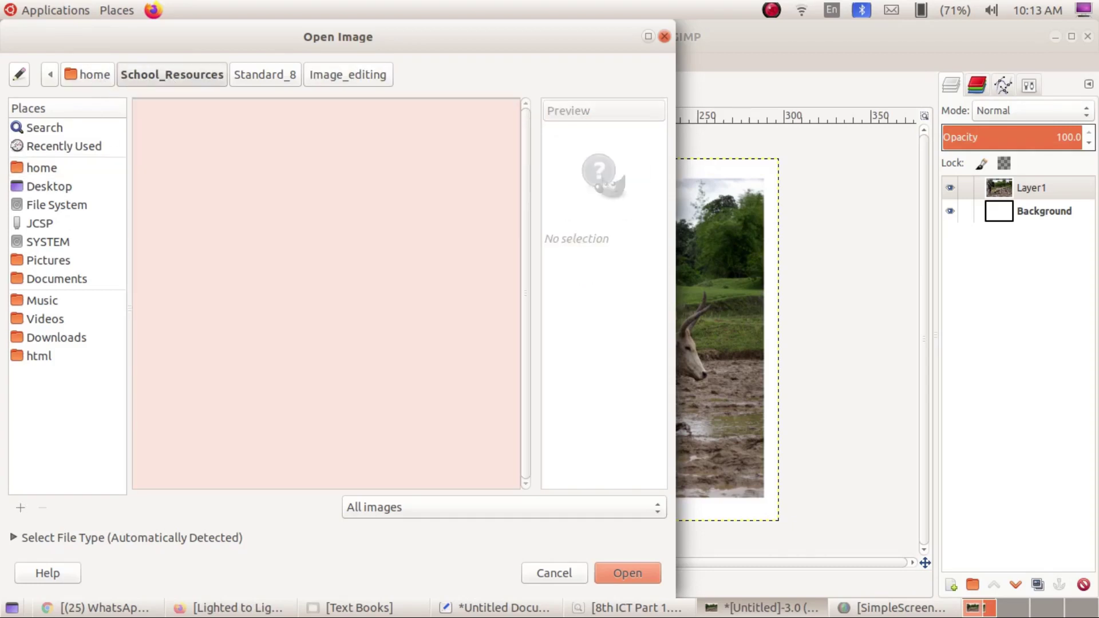
double_click(177, 145)
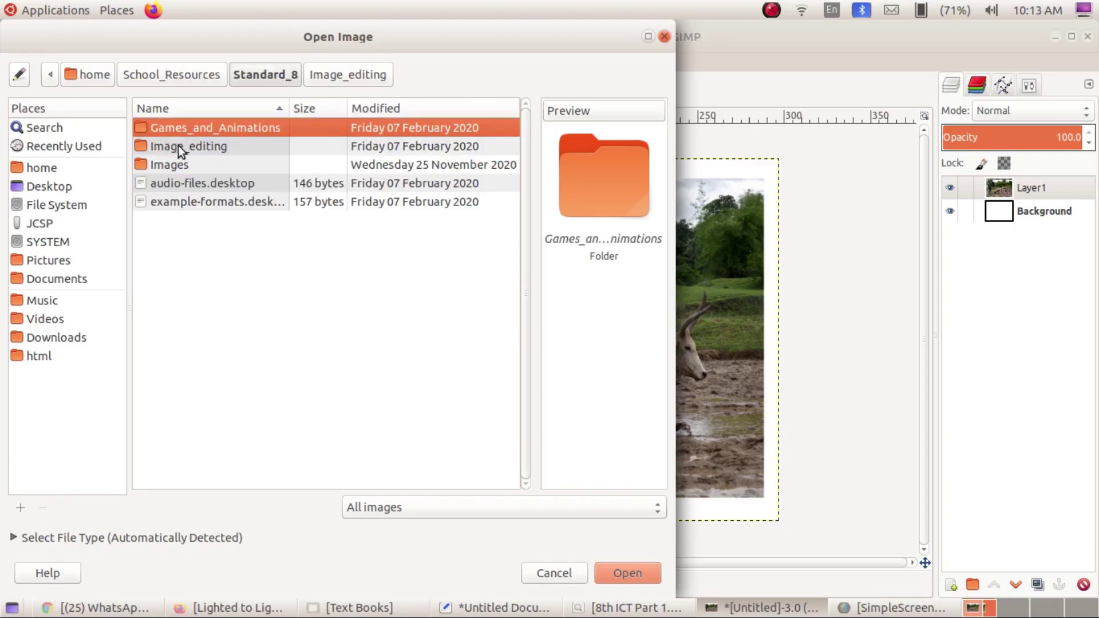
double_click(179, 146)
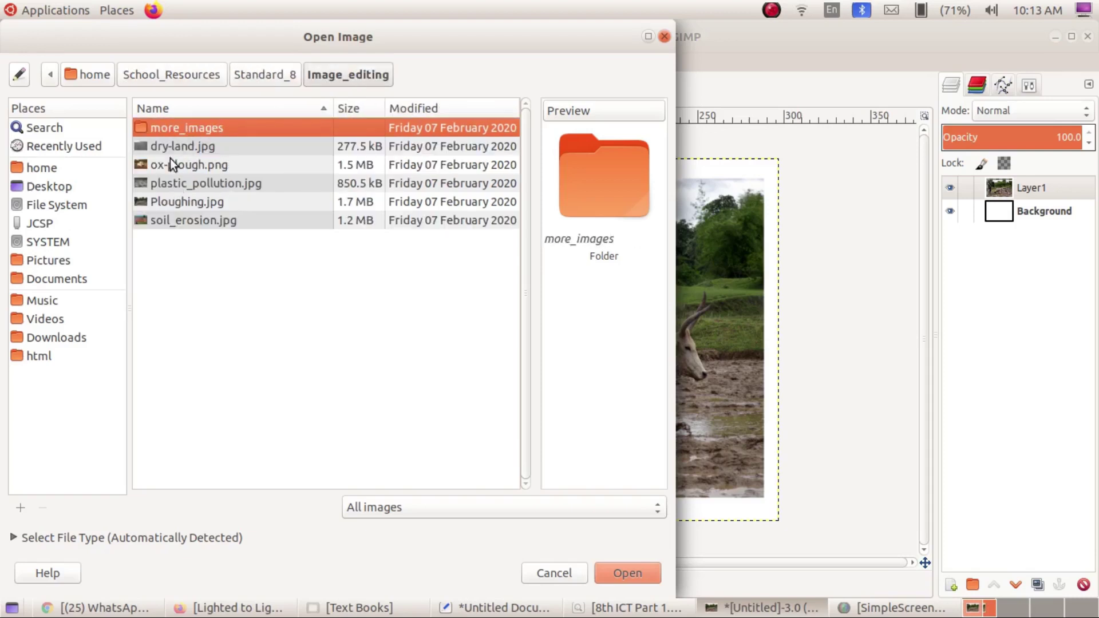
left_click(169, 145)
left_click(161, 167)
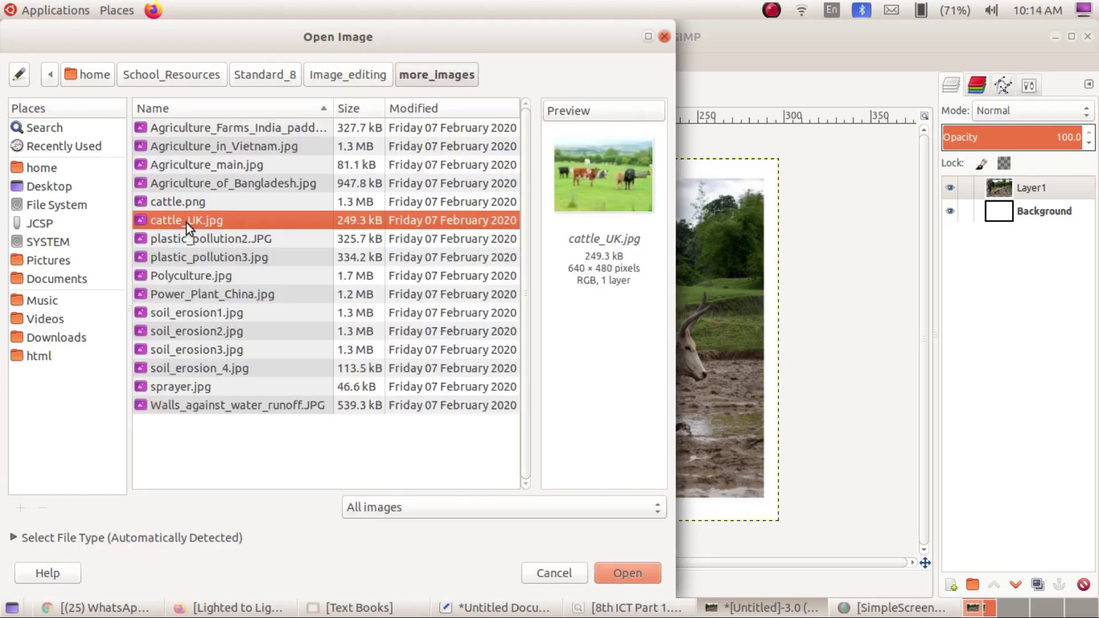
left_click(634, 579)
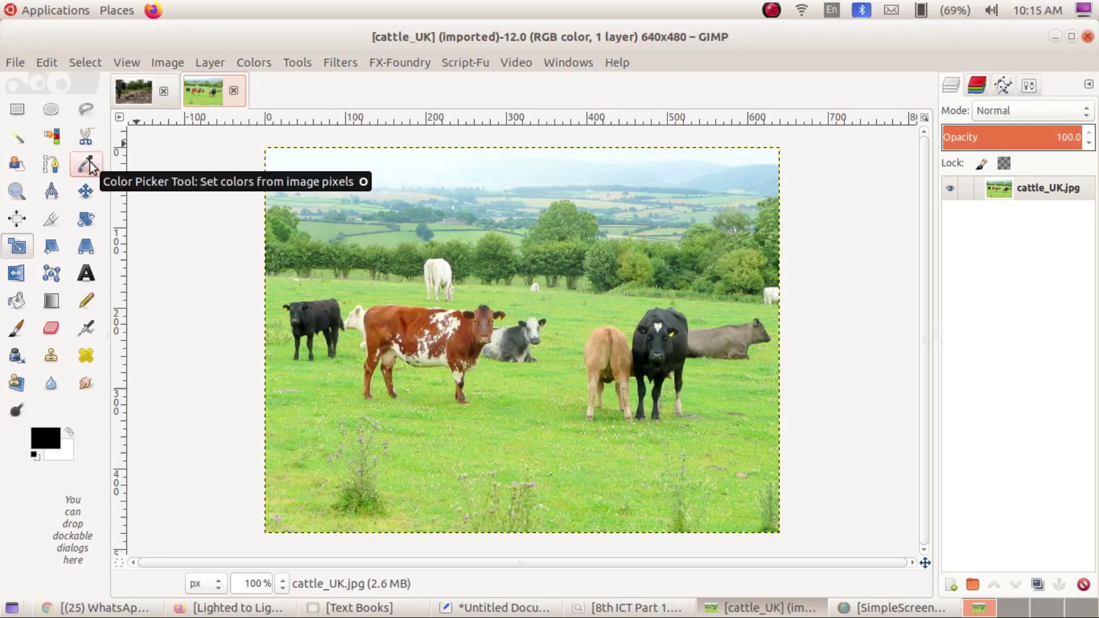
Glance at the Ploughing composition, then bring the cattle_UK.jpg image to the front.
left_click(136, 94)
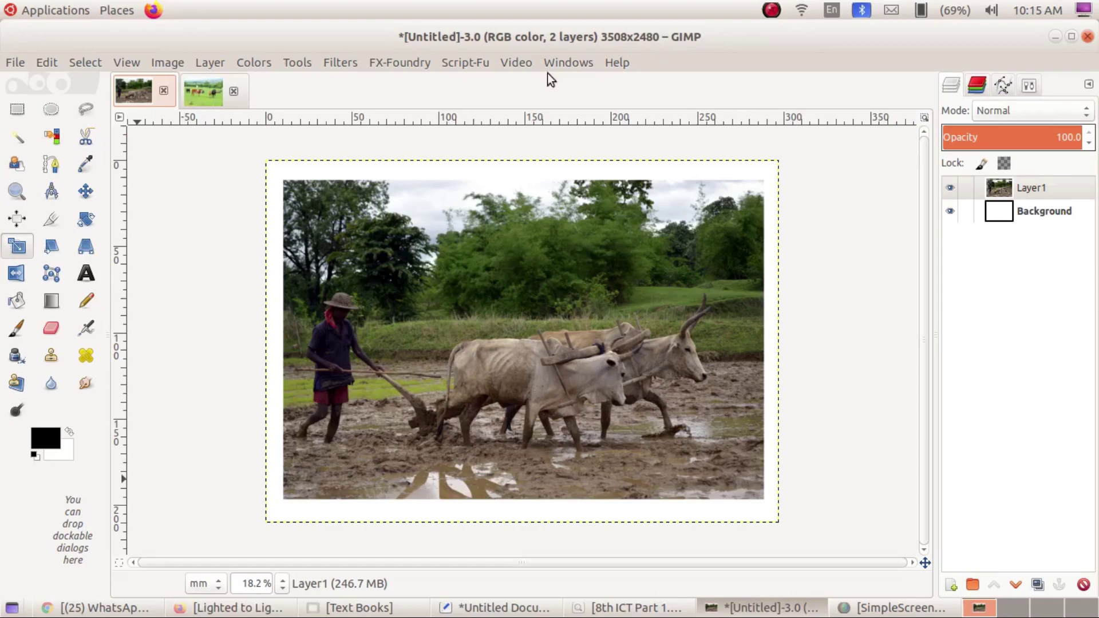
left_click(198, 97)
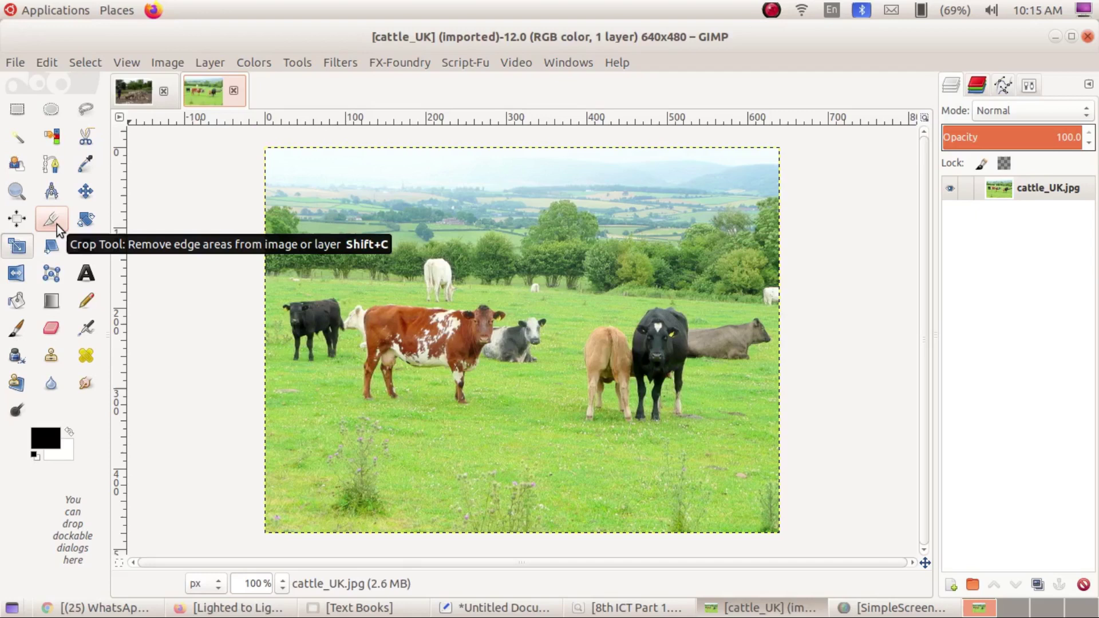
Crop cattle_UK.jpg to a 251×146 area around the brown-and-white cow and the resting cow.
left_click(56, 225)
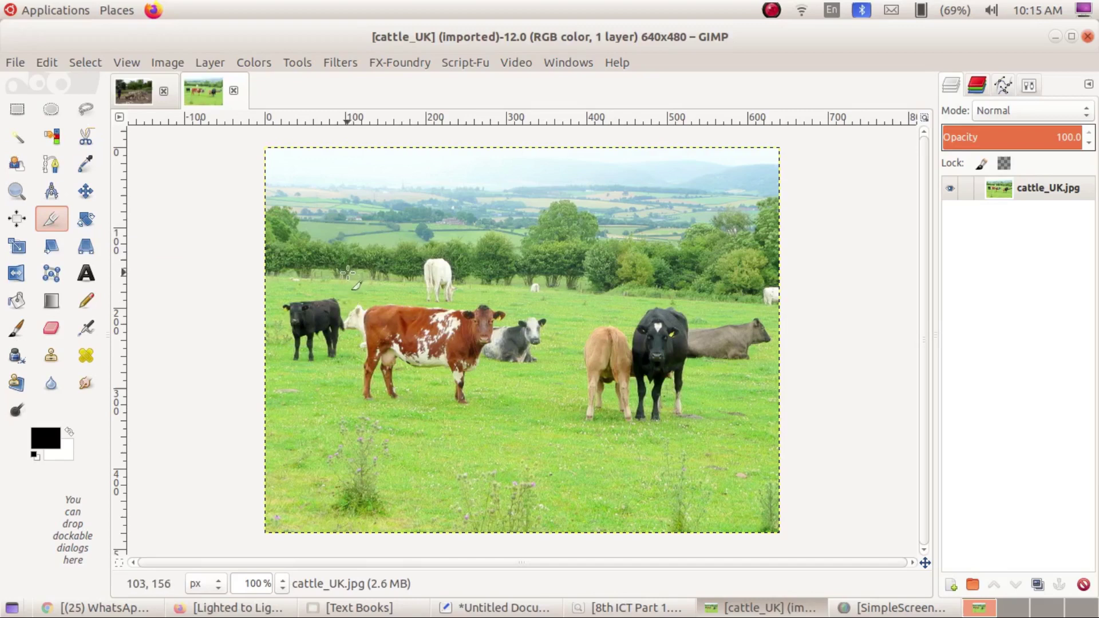
left_click_drag(355, 299, 512, 398)
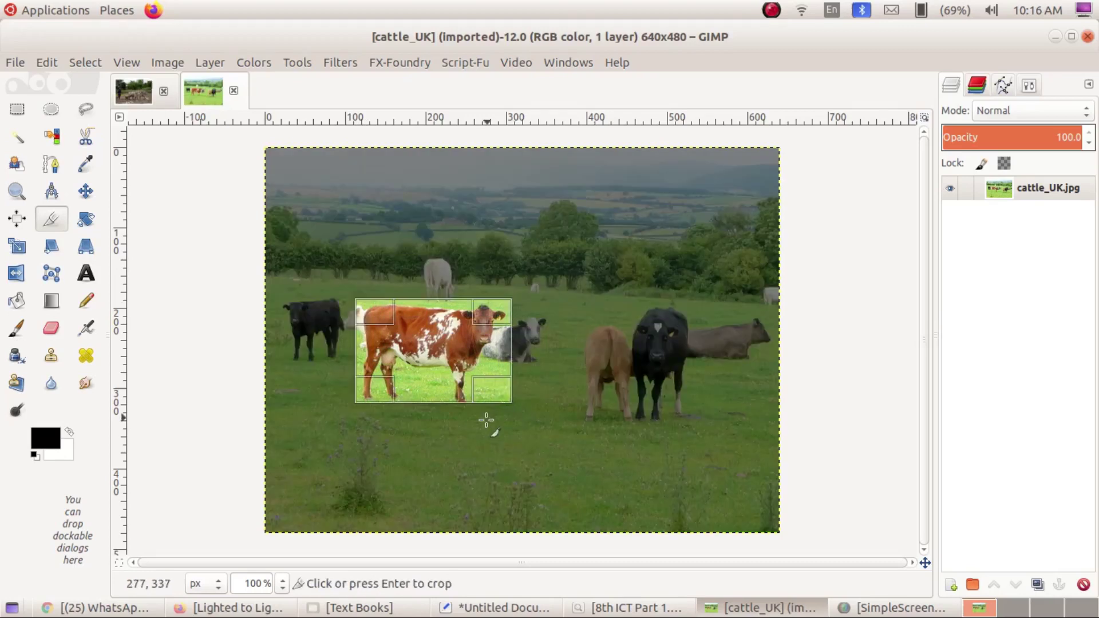
left_click_drag(425, 303, 440, 321)
left_click_drag(511, 340, 548, 353)
mouse_move(436, 390)
left_mouse_down()
mouse_move(436, 412)
mouse_move(439, 399)
left_mouse_up()
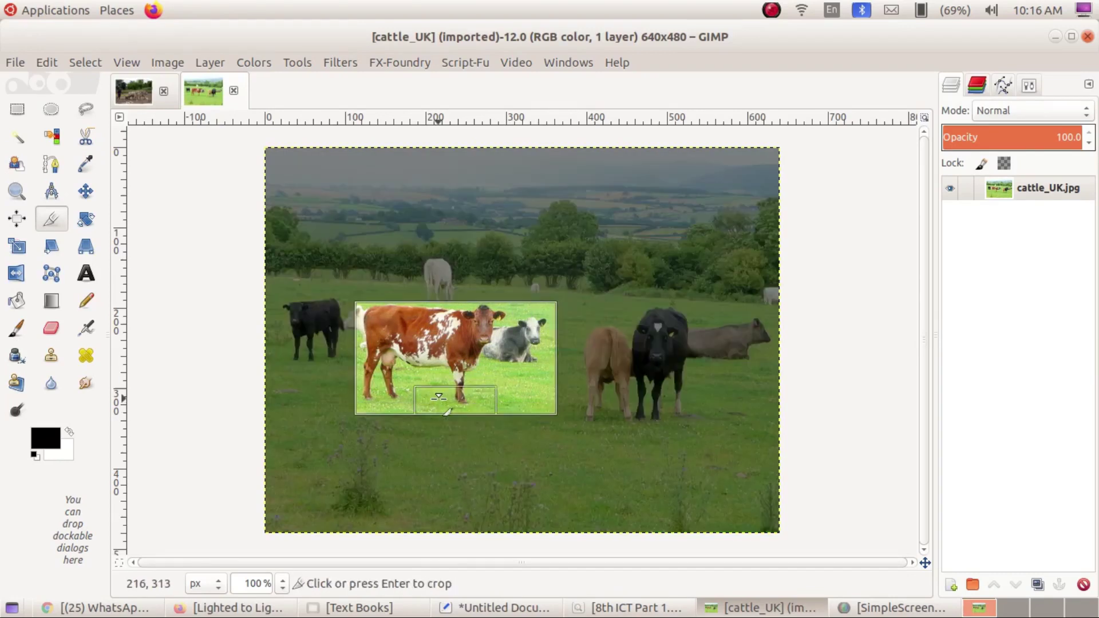
left_click_drag(449, 327, 451, 323)
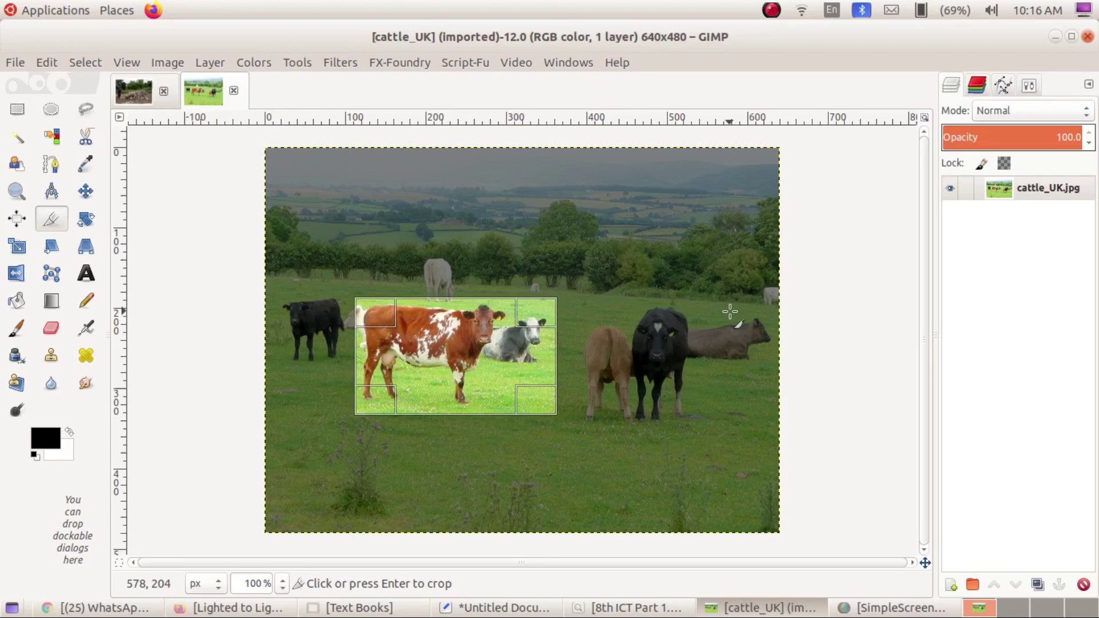
key("Return")
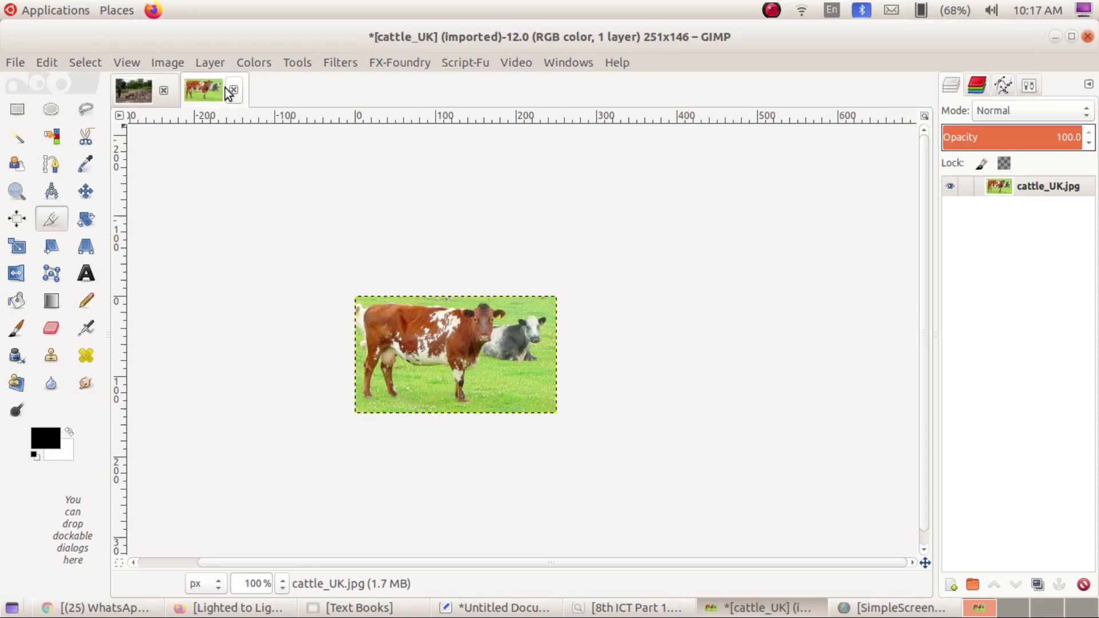
On the Untitled composition, hide Layer1's ploughing photo so only the white Background shows.
left_click(129, 93)
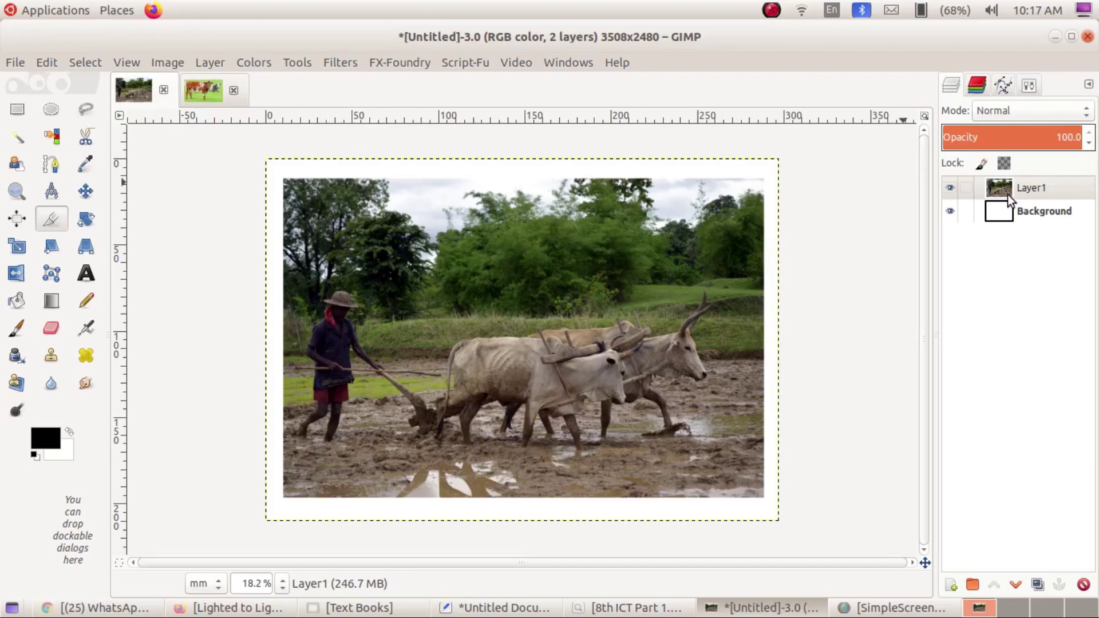
left_click(1022, 194)
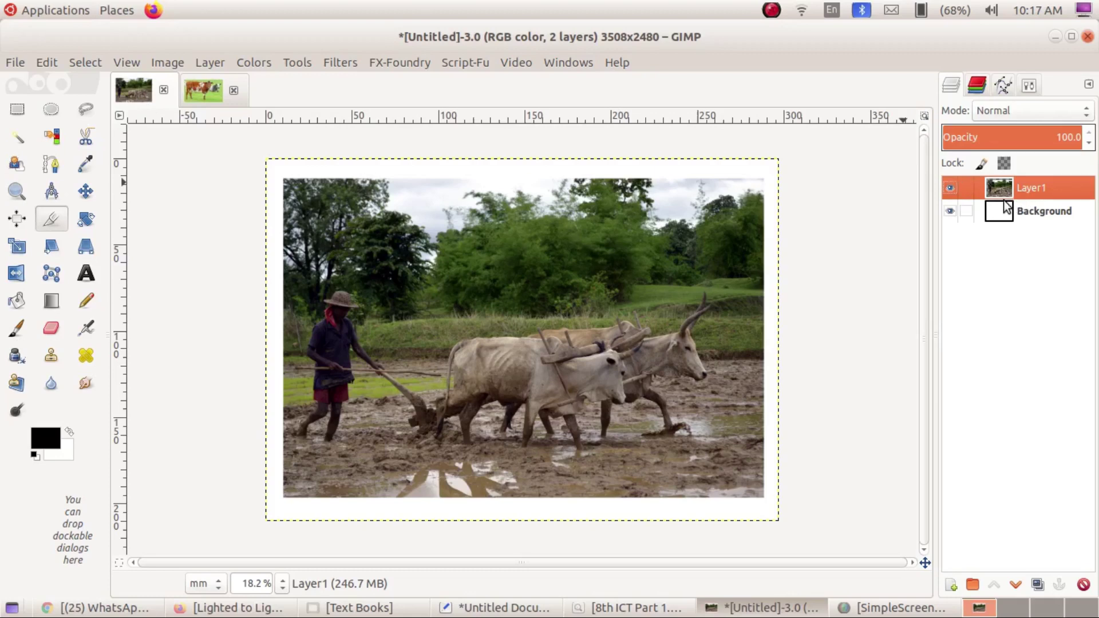
left_click(949, 189)
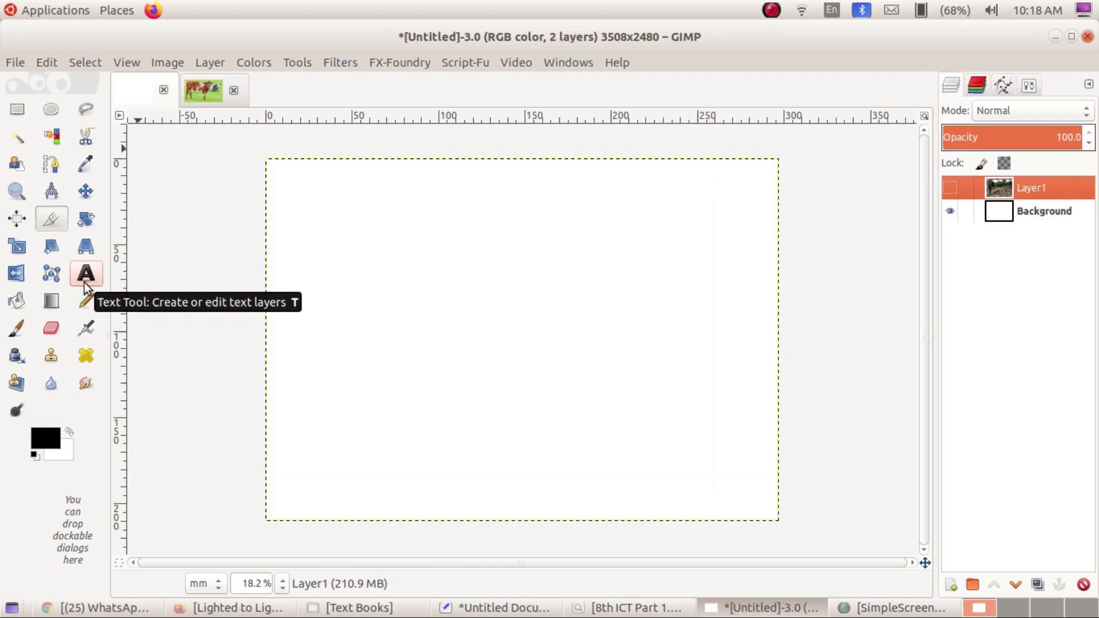
Select the Text tool.
left_click(85, 283)
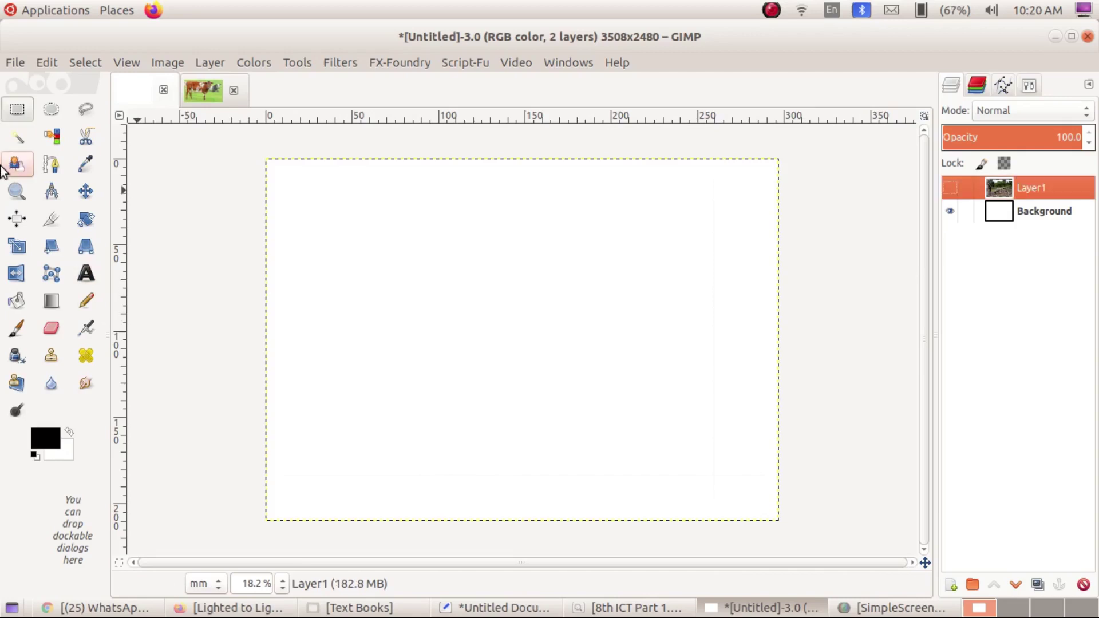
Type the person's full name in capitals as a text heading near the canvas's upper left.
left_click(91, 273)
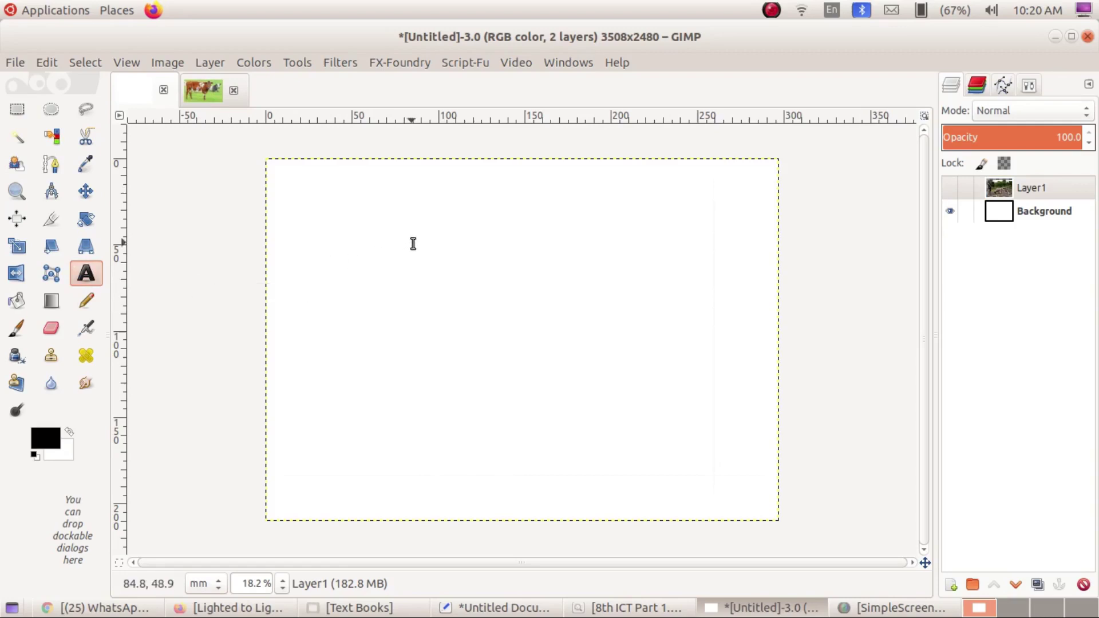
left_click(389, 252)
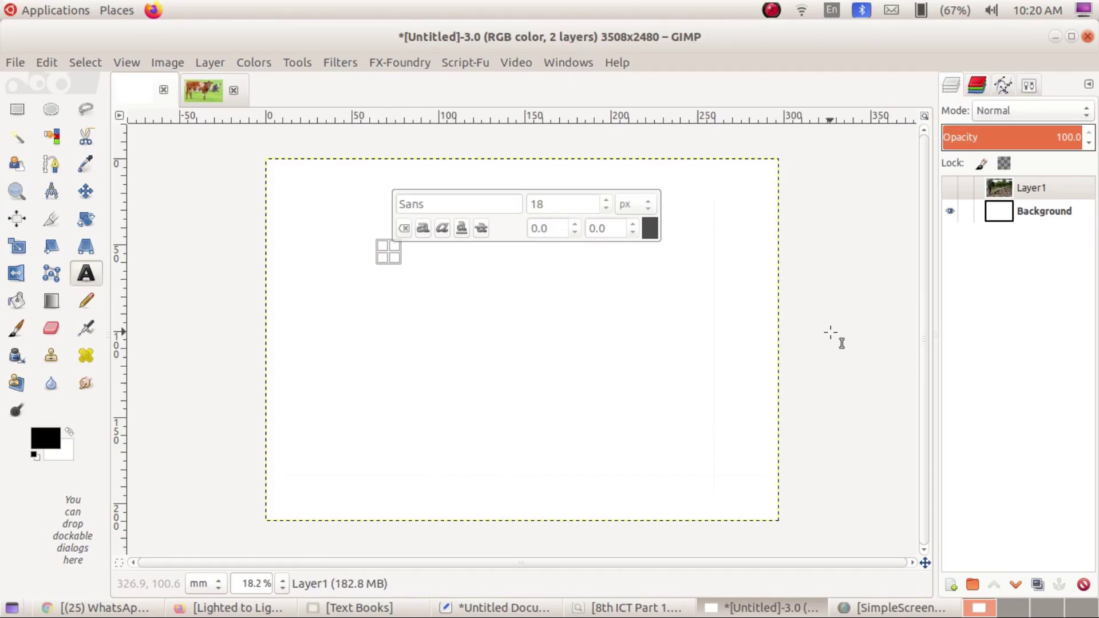
type("V")
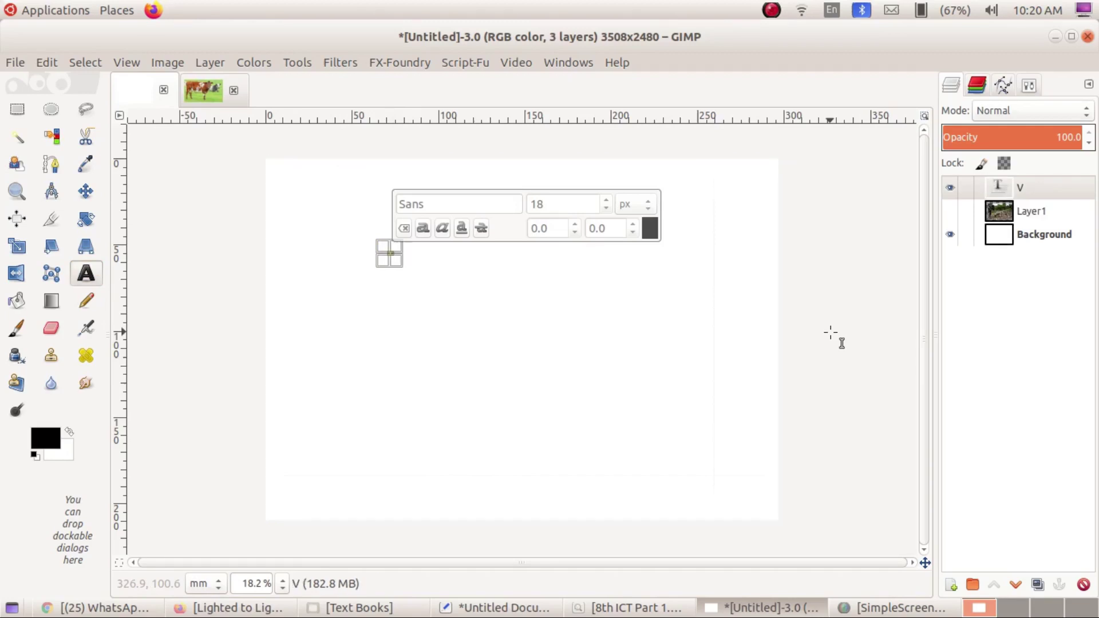
key("BackSpace")
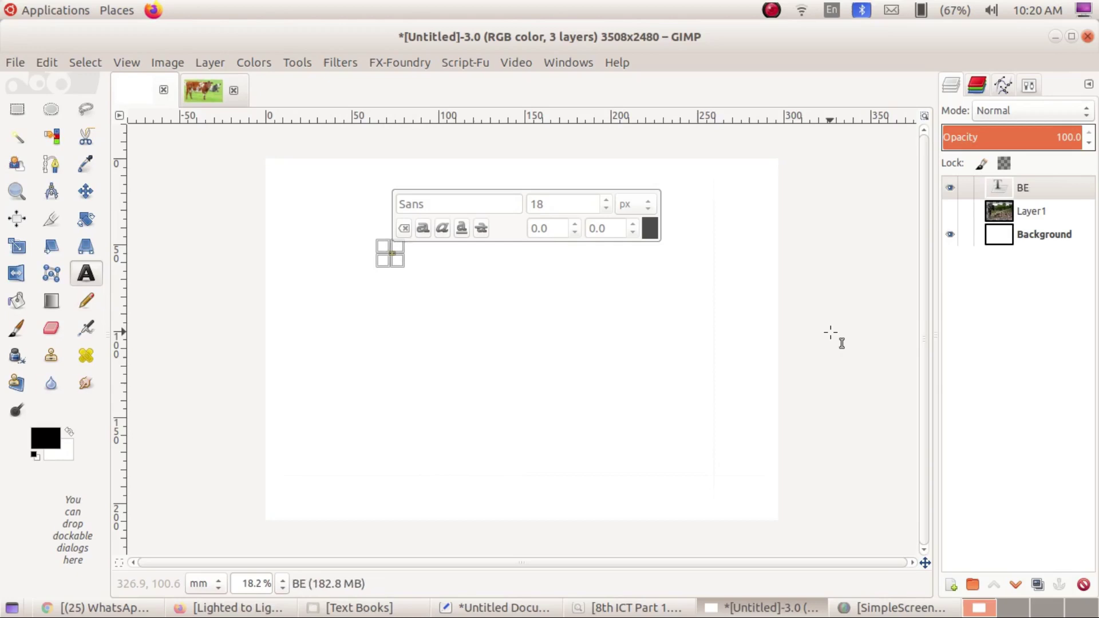
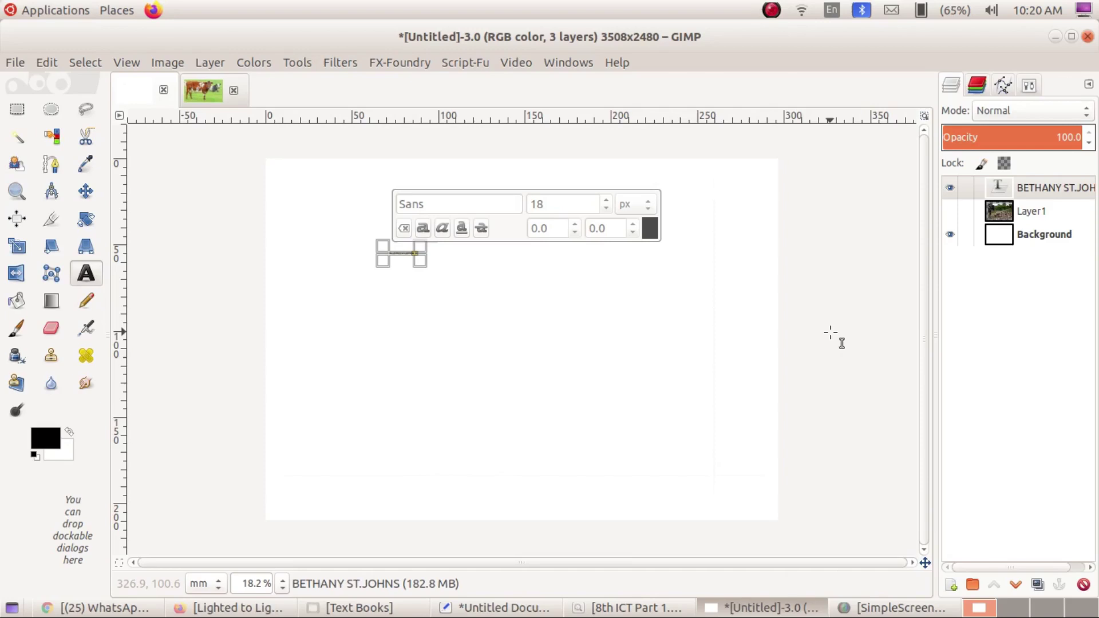
Set the whole Sans heading to a 102 px font size.
key("ctrl+a")
left_click(607, 200)
left_click(607, 200)
left_click(607, 200)
left_click(606, 201)
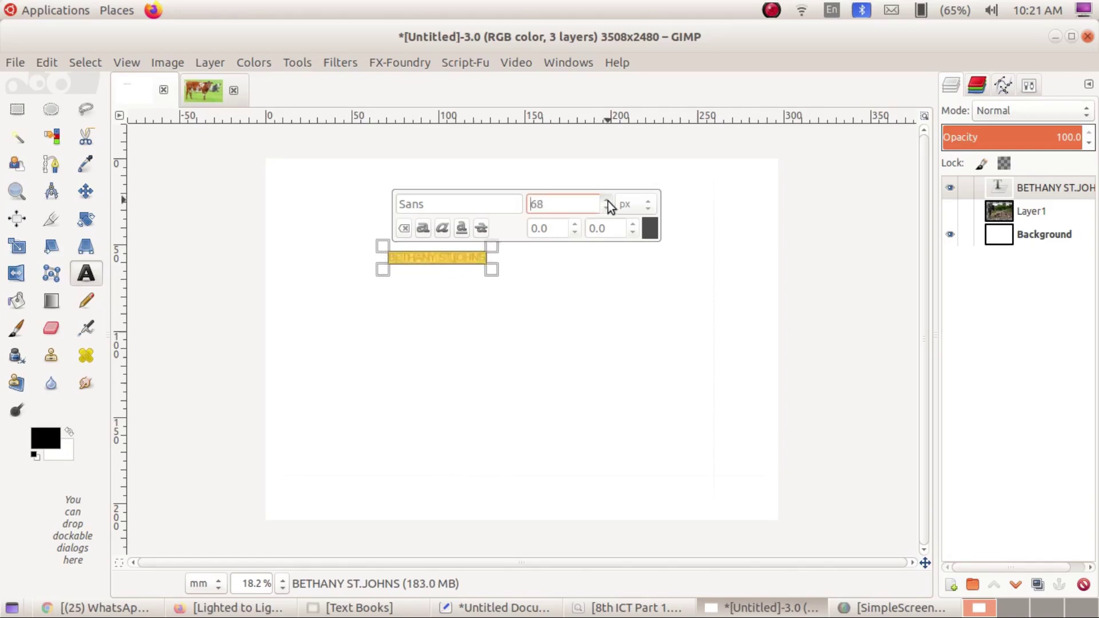
left_click(607, 200)
left_click(607, 200)
left_click(607, 200)
left_click(610, 211)
left_click(610, 211)
left_click(610, 211)
left_click(611, 210)
left_click(610, 211)
left_click(610, 210)
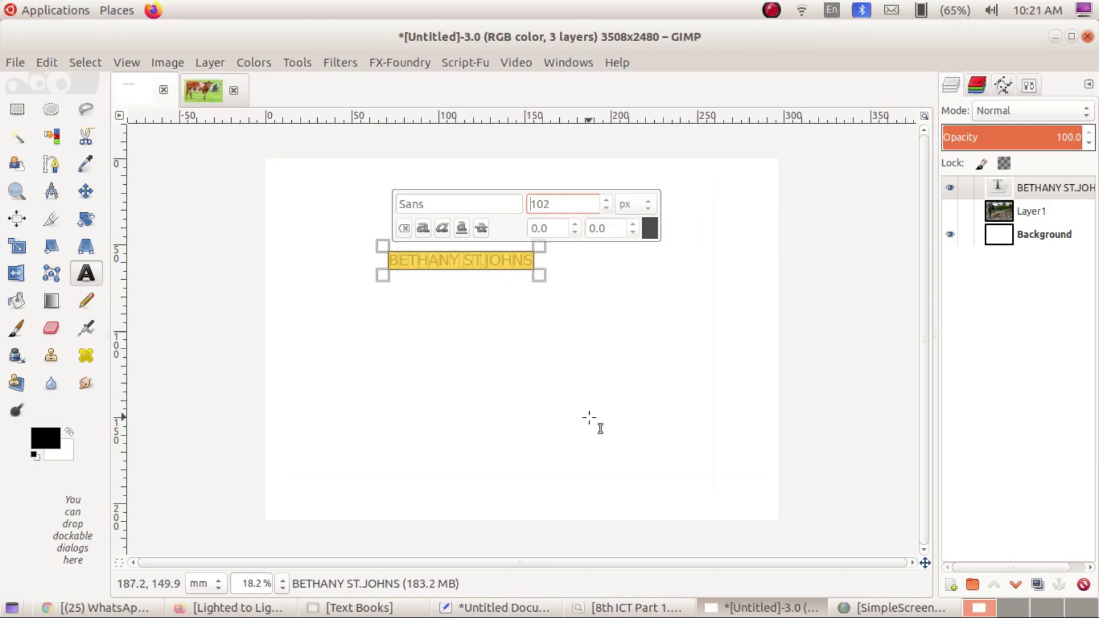
left_click(17, 109)
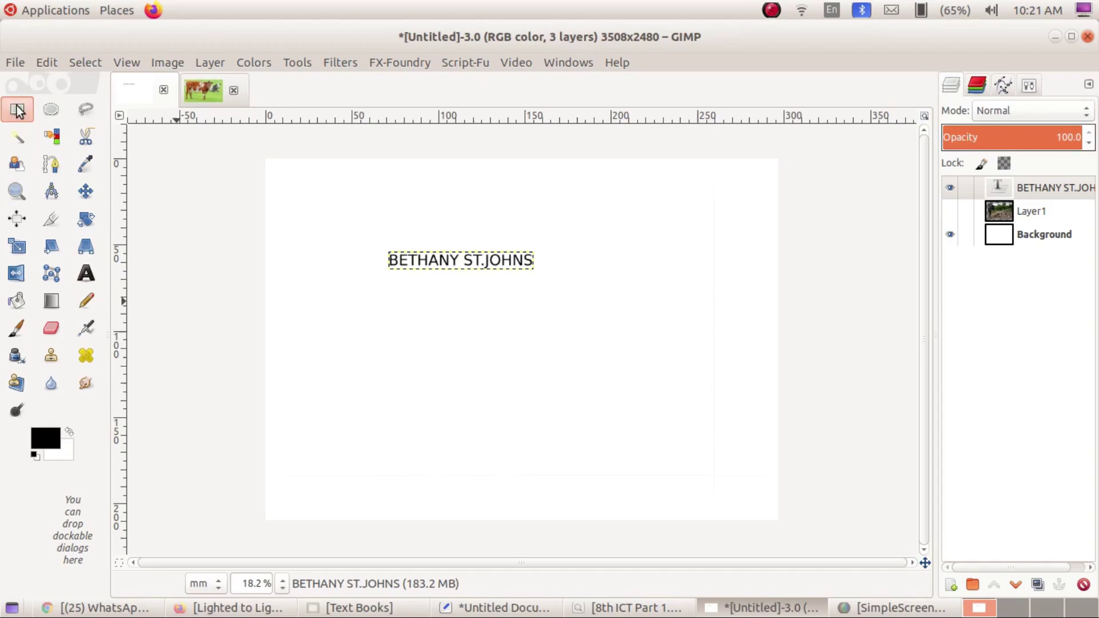
Hide the text heading layer and set the paintbrush to the Bird brush at size 122.
left_click(1037, 190)
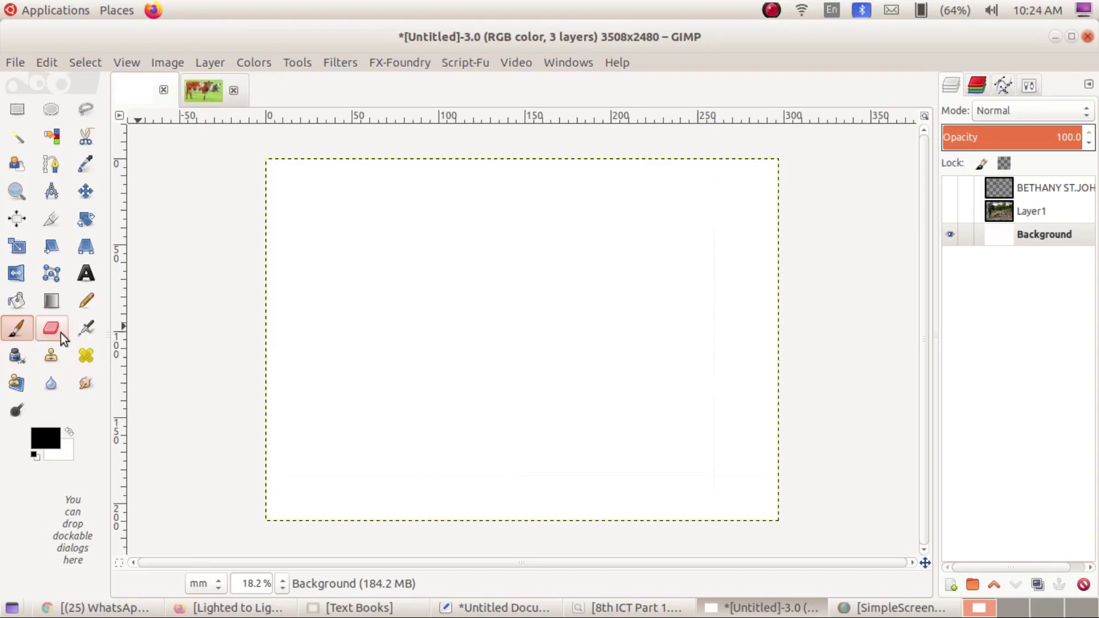
left_click(1022, 83)
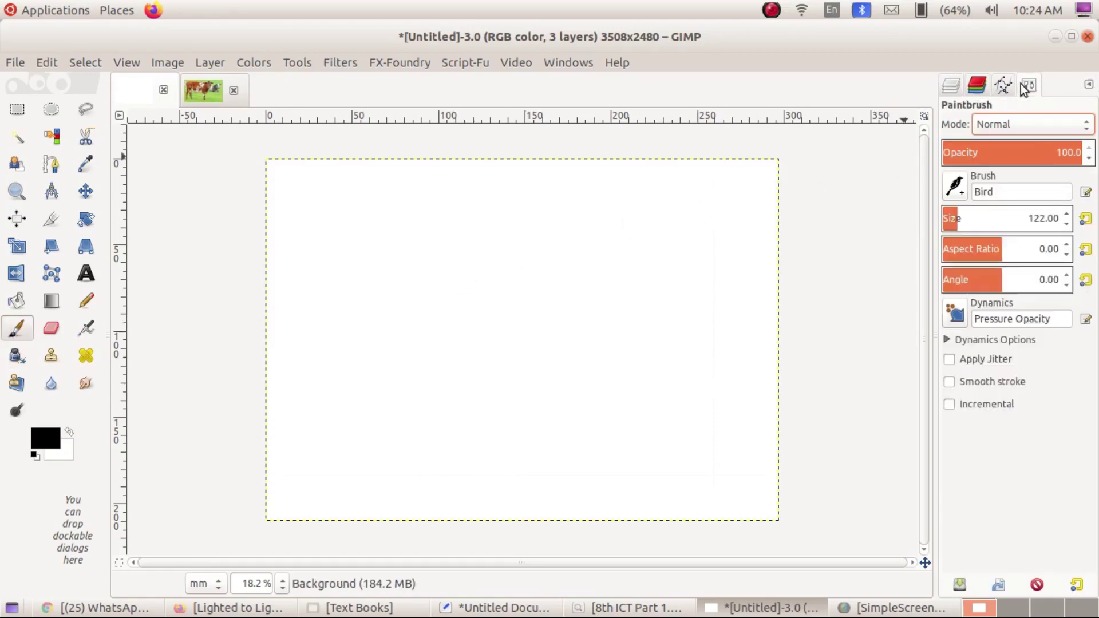
left_click(952, 191)
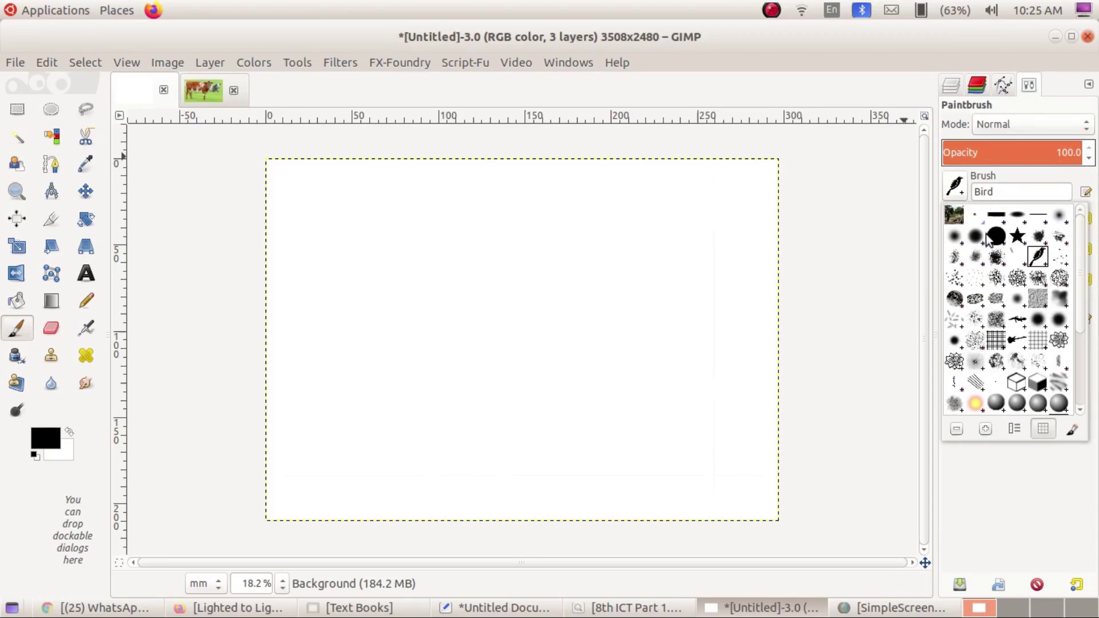
double_click(953, 237)
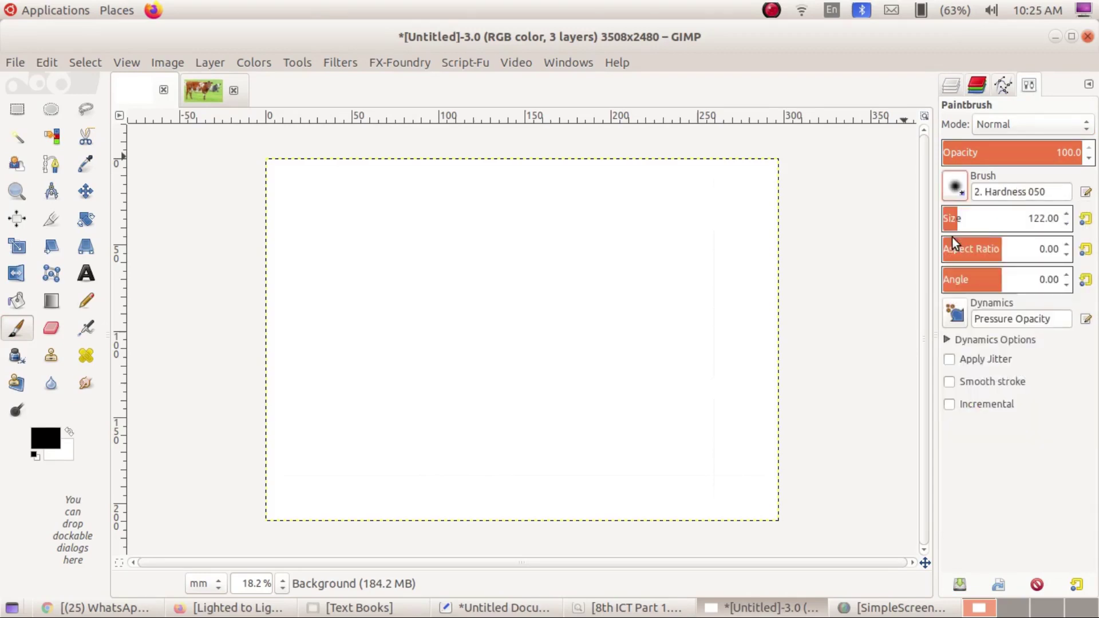
left_click(960, 193)
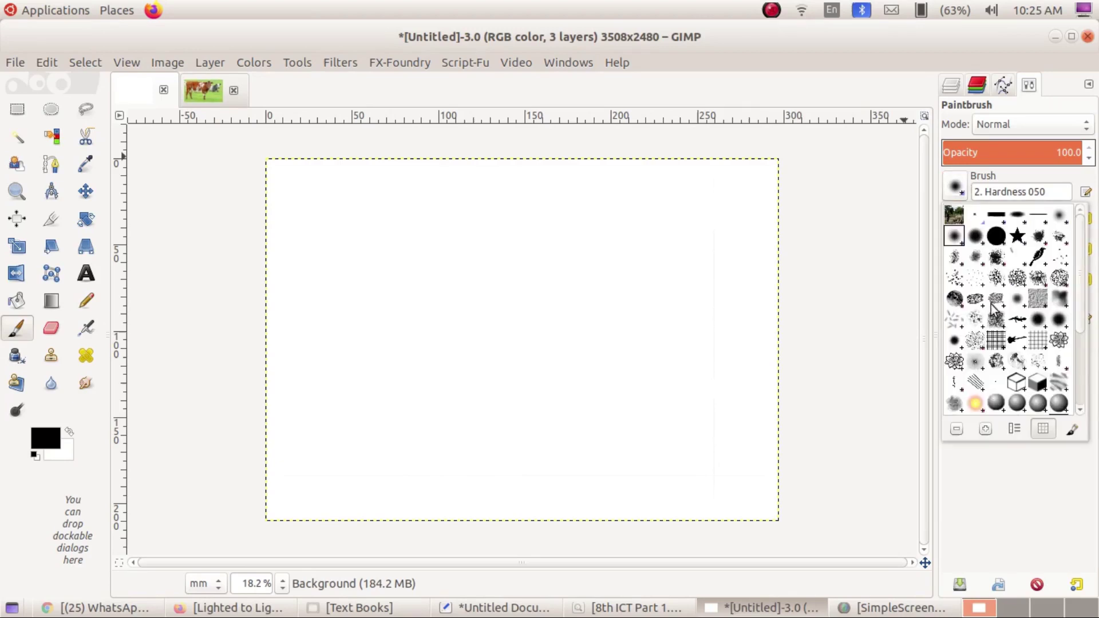
double_click(1042, 258)
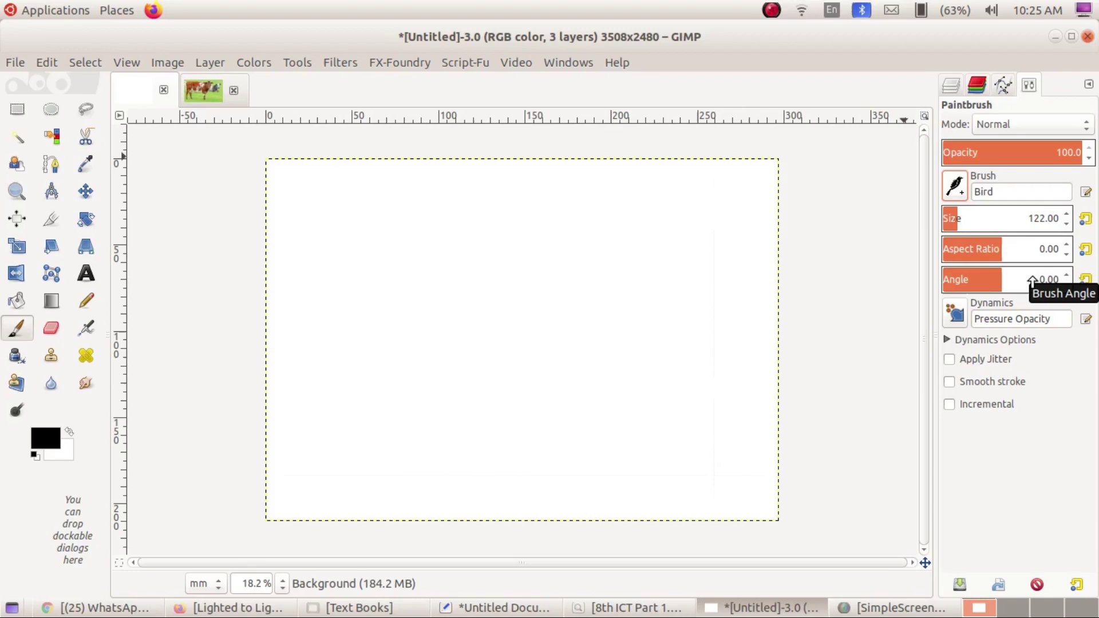
left_click(955, 86)
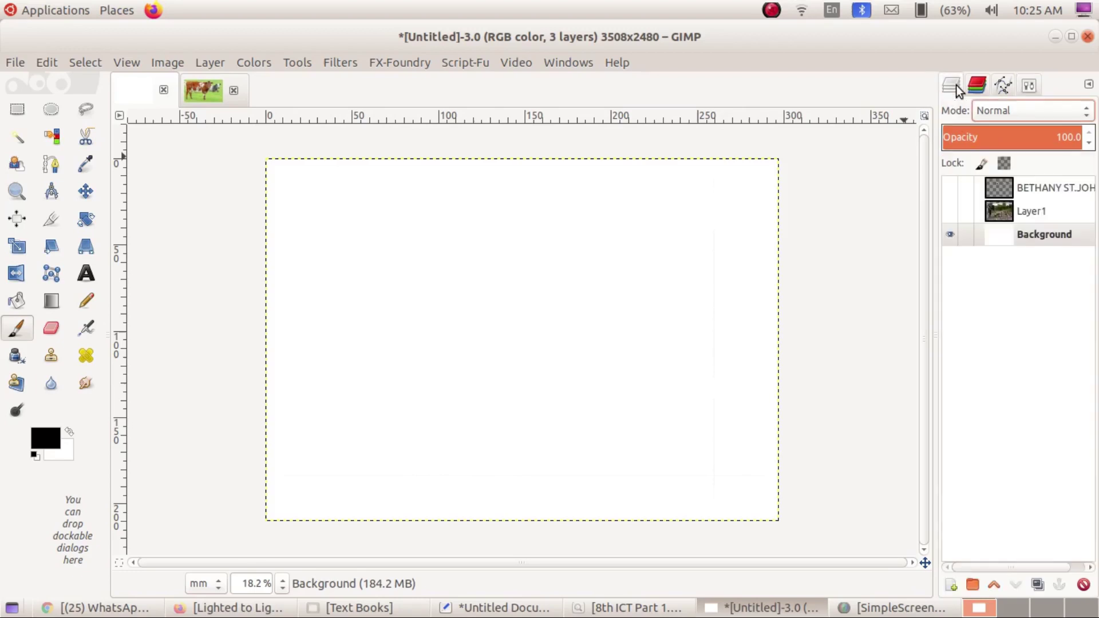
Add a new transparent layer named Layer2.
left_click(953, 585)
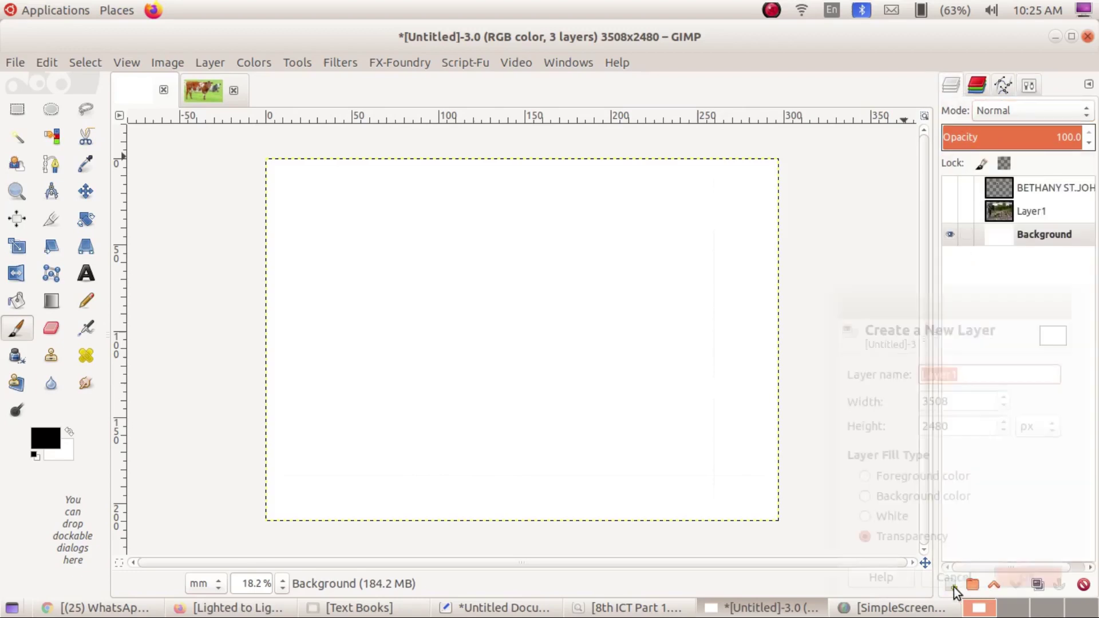
left_click(980, 374)
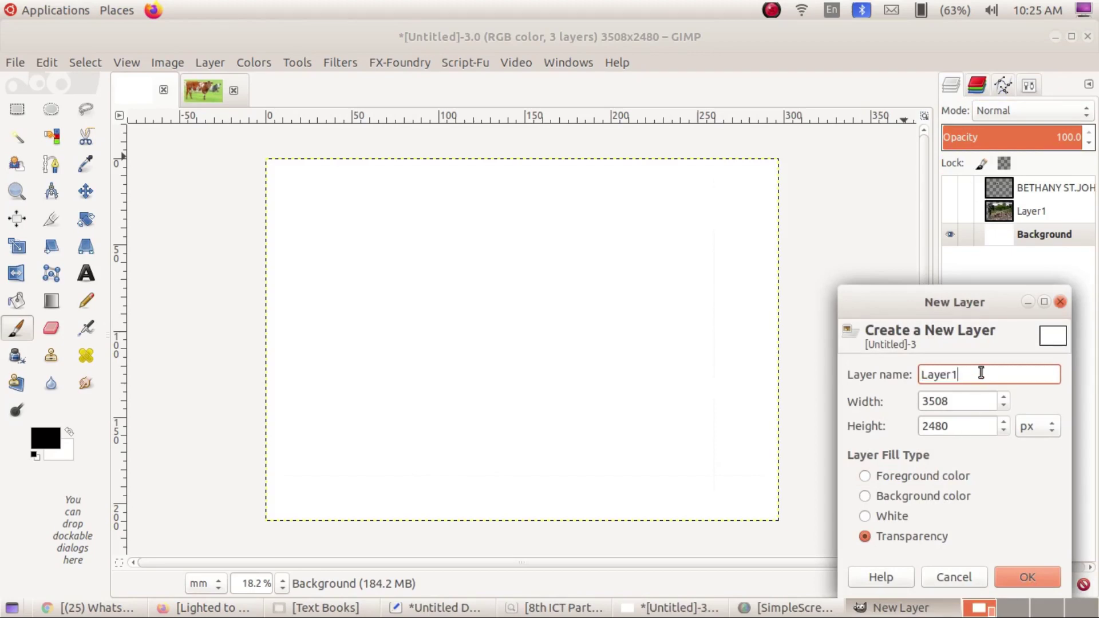
key("BackSpace")
type("2")
left_click(1046, 579)
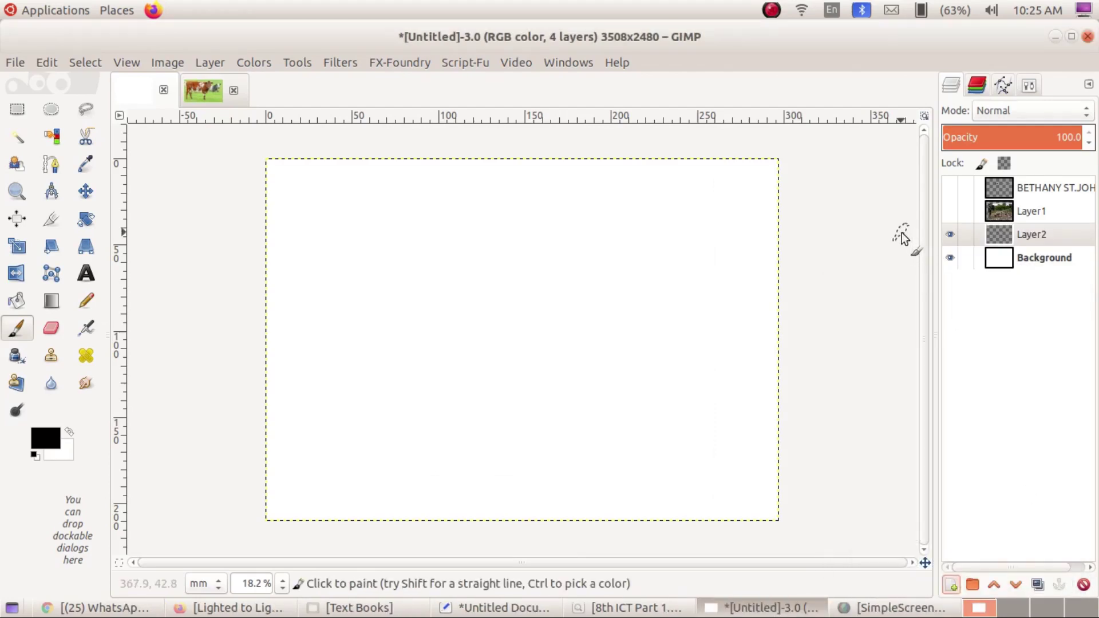
Stamp a diagonal row of Bird-brush birds, then switch to the 2. Hardness 050 brush.
left_click(413, 331)
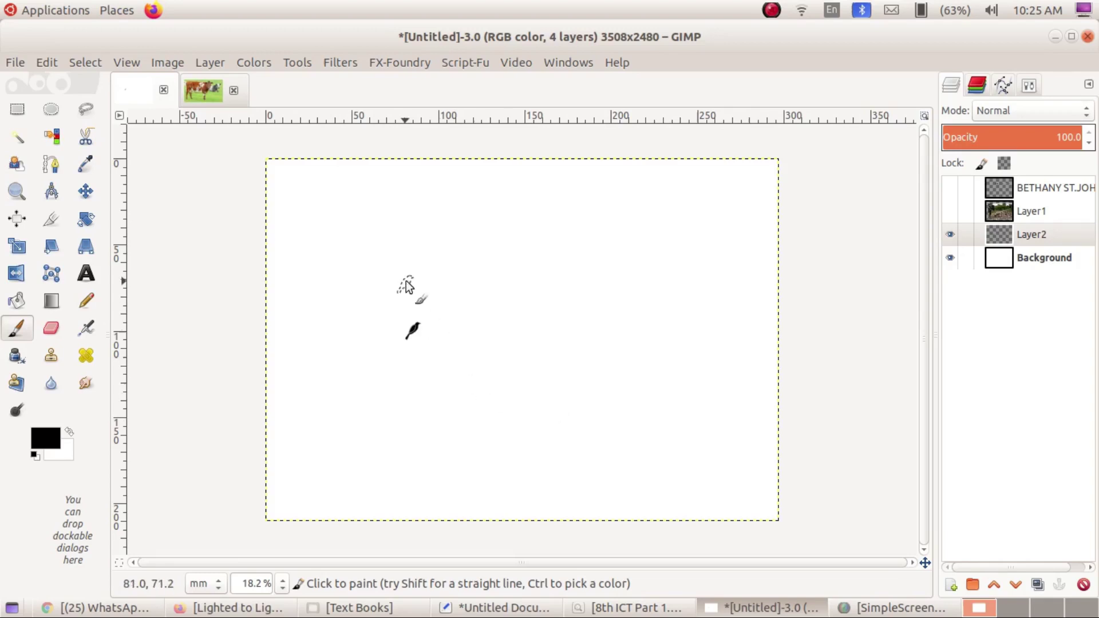
left_click_drag(404, 279, 580, 398)
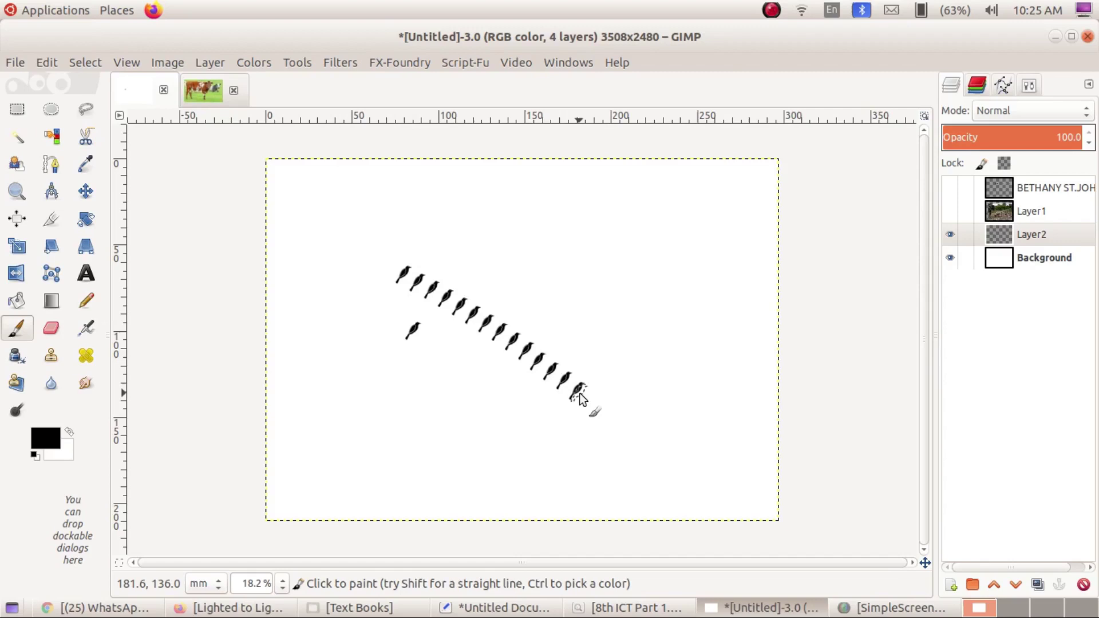
left_click(1028, 87)
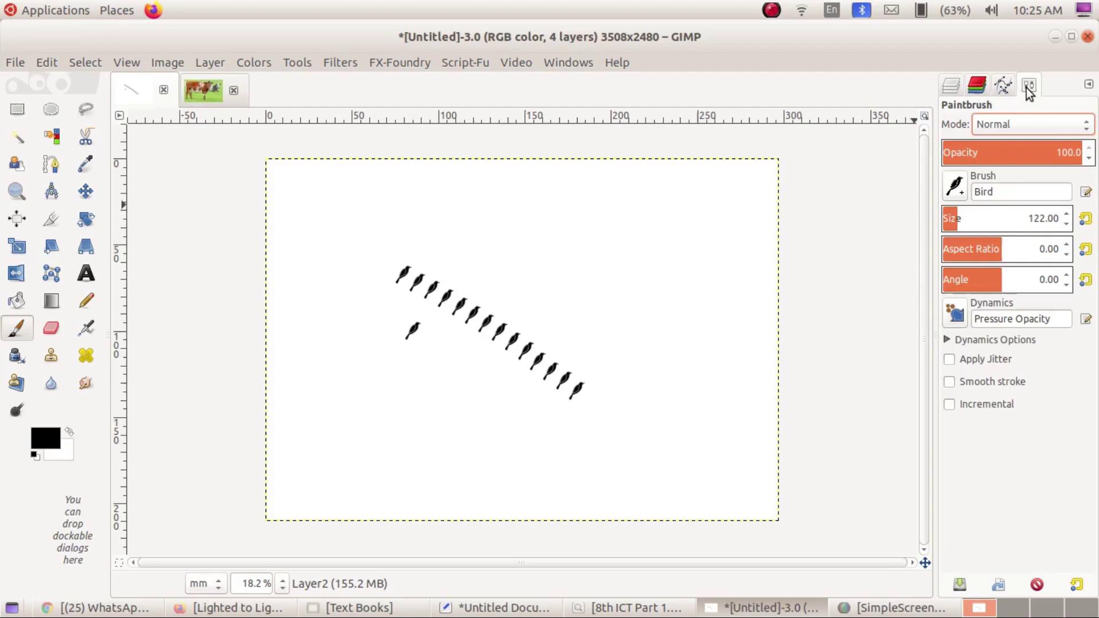
left_click(957, 189)
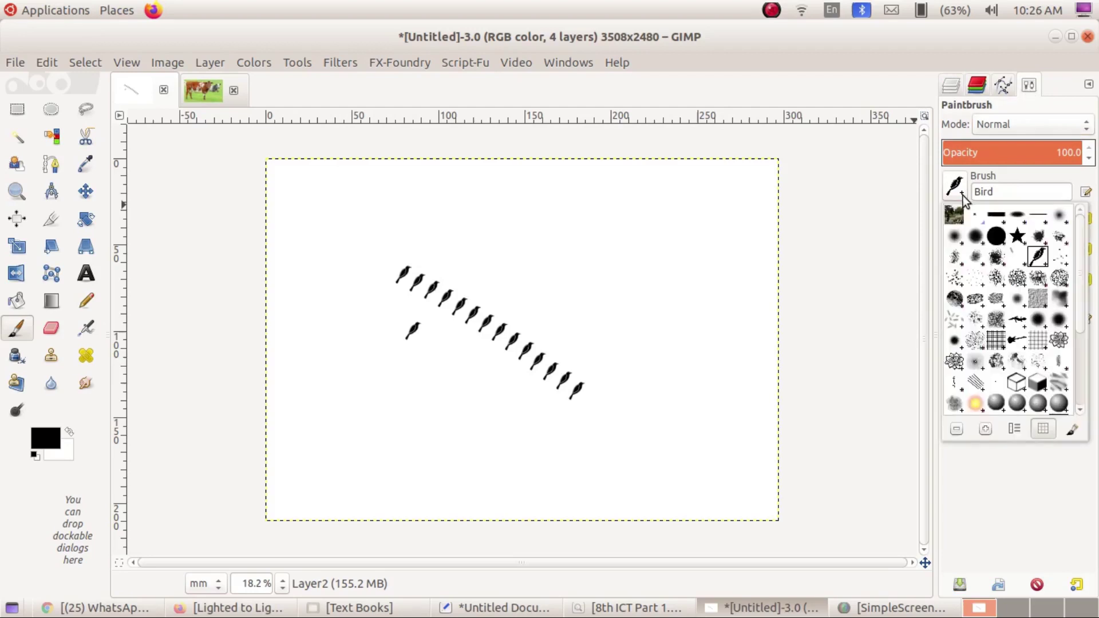
left_click(952, 237)
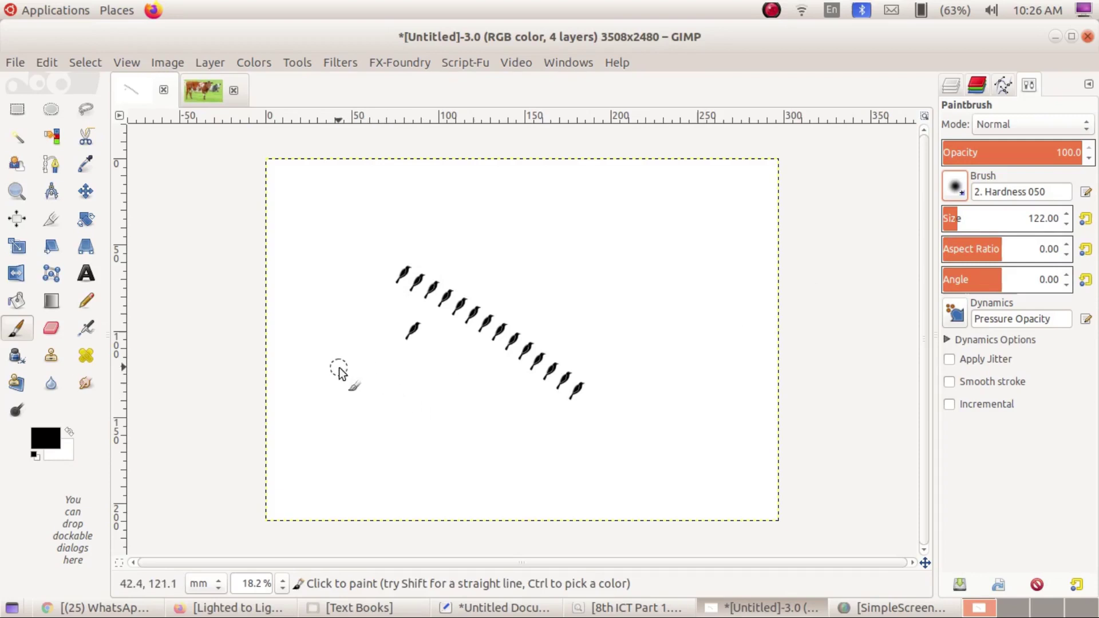
Paint a thick soft diagonal stroke below the birds and set the brush size to 20.
left_click_drag(339, 369, 549, 461)
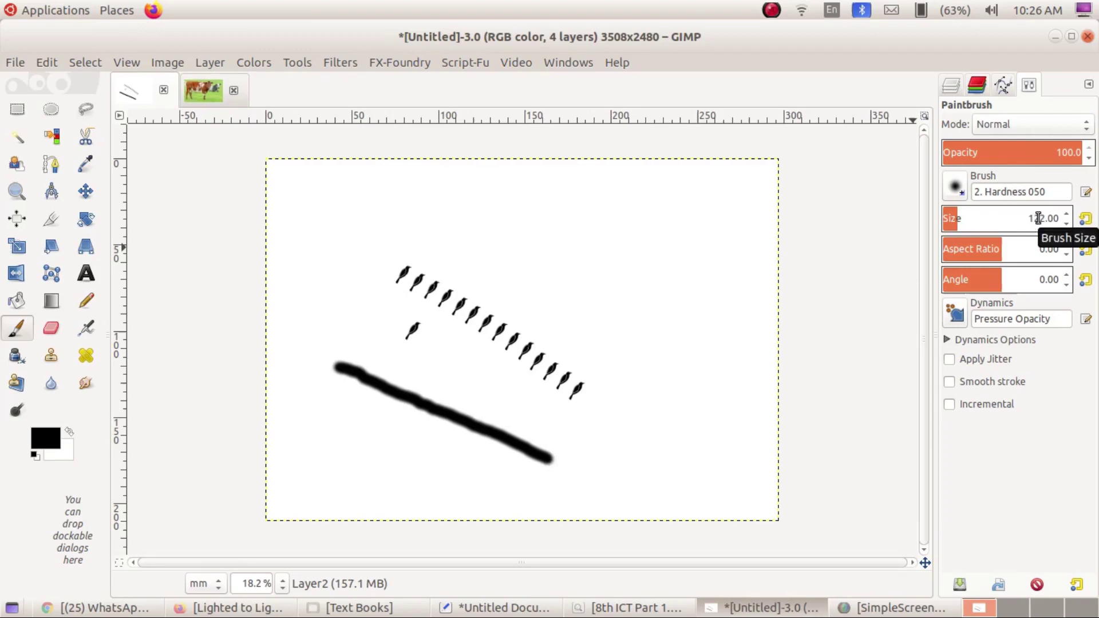
key("BackSpace")
key("BackSpace")
key("BackSpace")
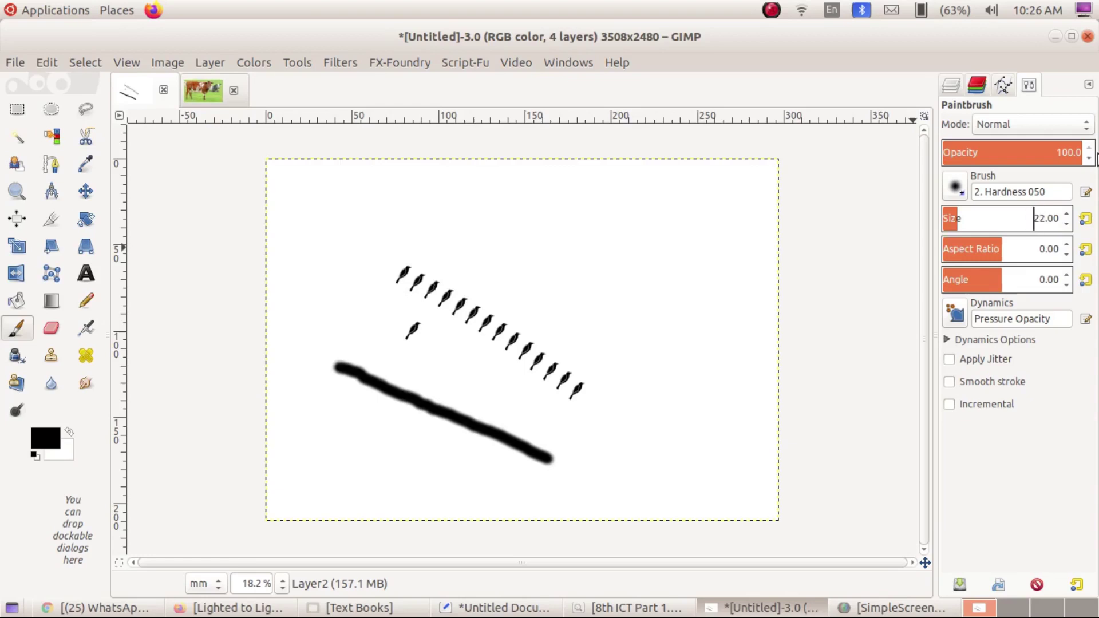
type("20")
key("Return")
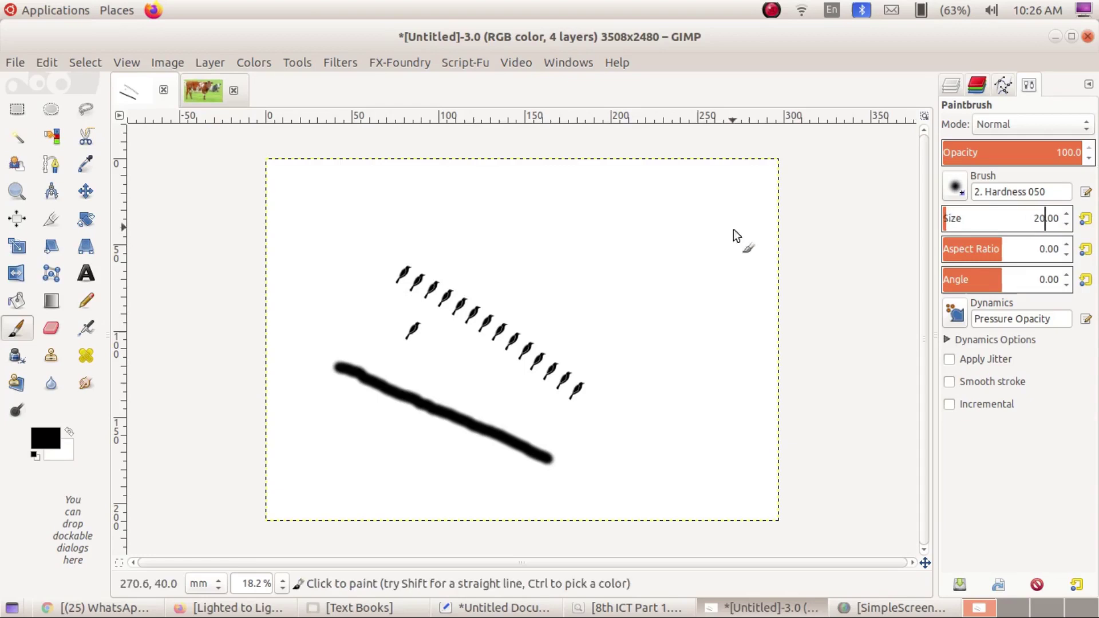
Draw a freehand 2 near the lower right and a thin line above it.
mouse_move(608, 456)
left_mouse_down()
mouse_move(639, 445)
mouse_move(646, 477)
mouse_move(630, 498)
mouse_move(655, 497)
left_mouse_up()
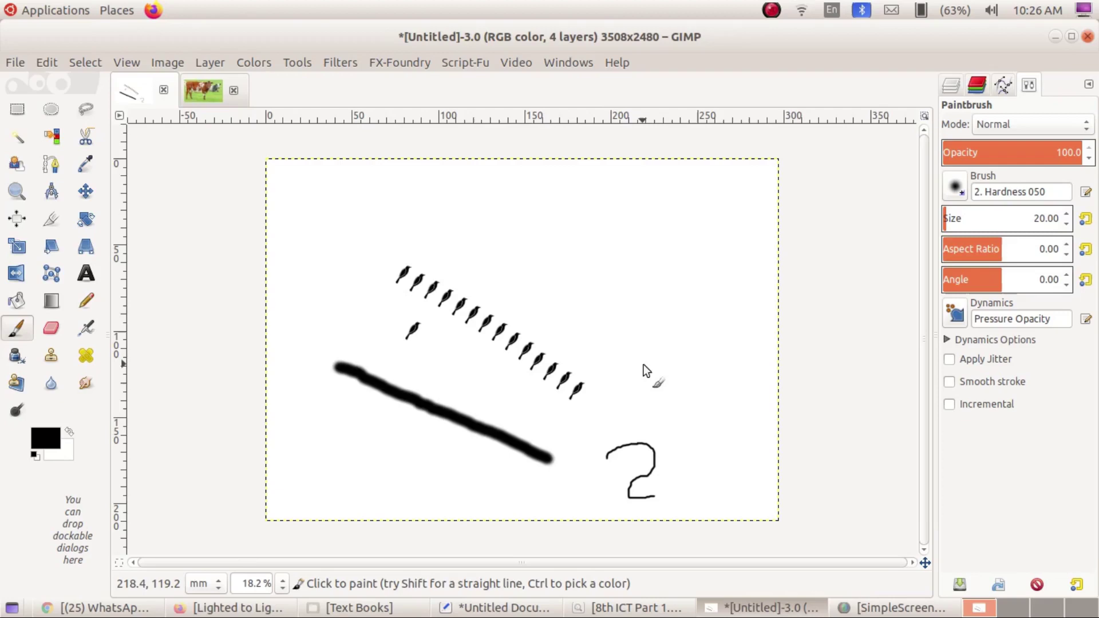
left_click_drag(643, 364, 673, 430)
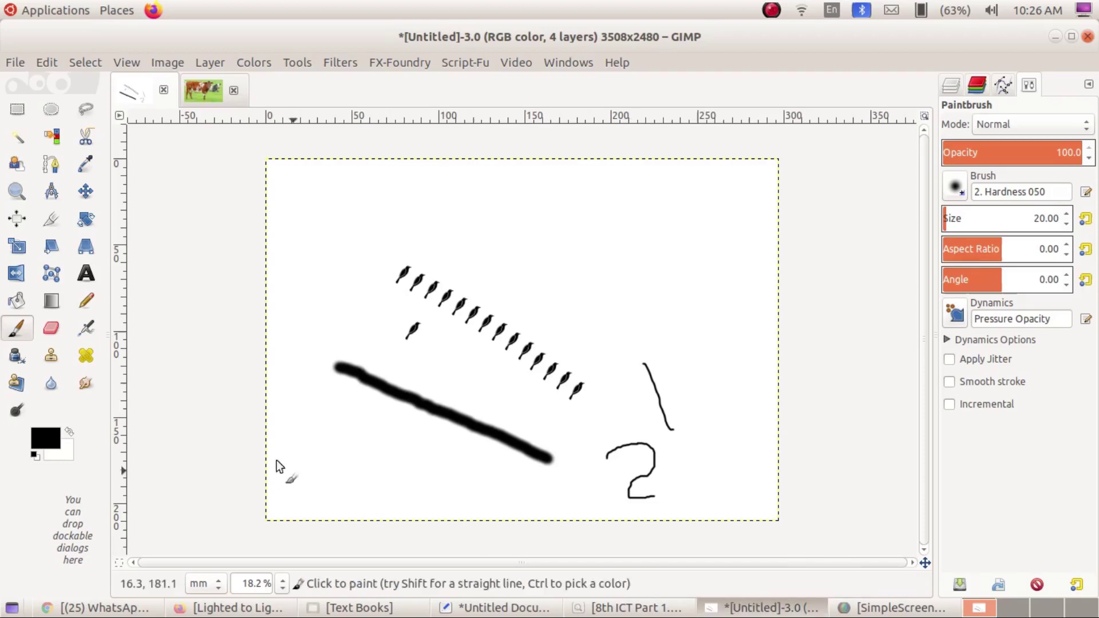
left_click(16, 63)
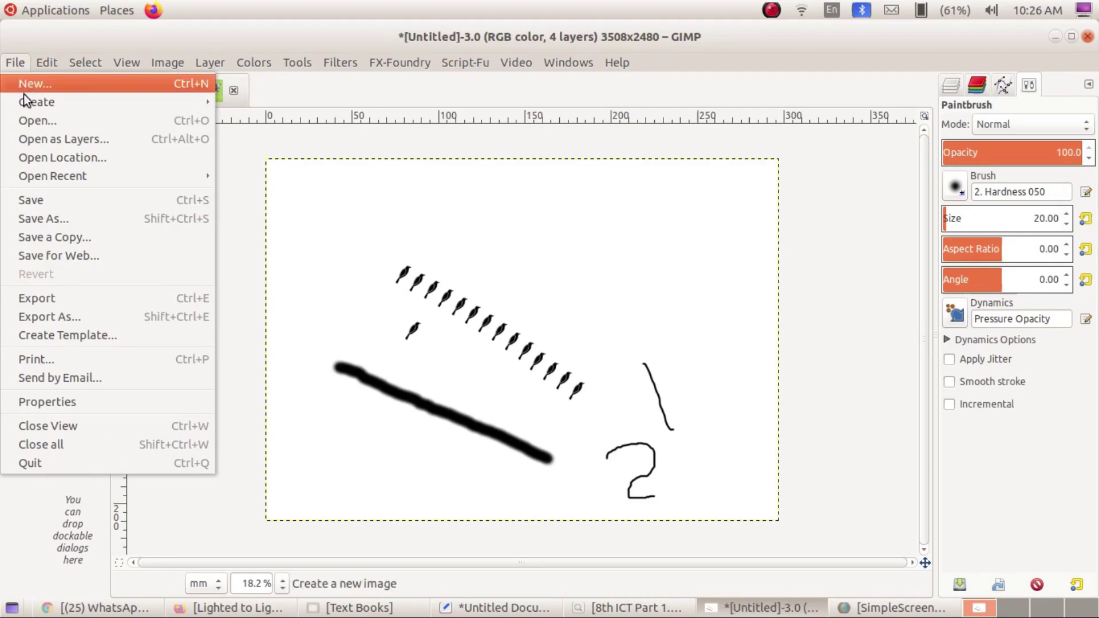
Start saving the drawing and enter Activity2 as the file name.
left_click(65, 202)
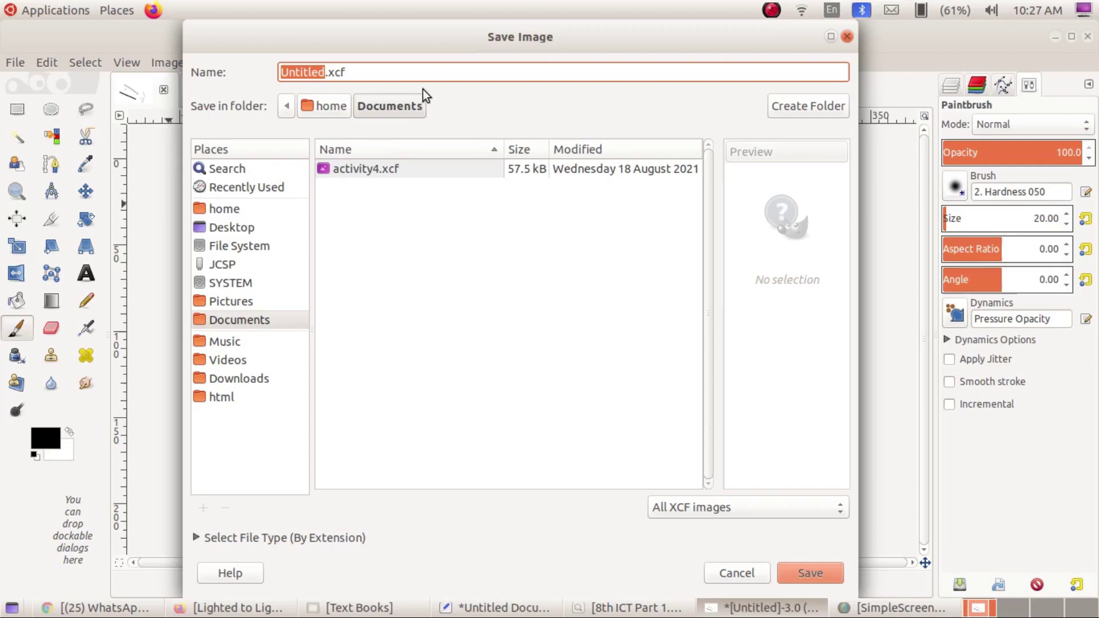
left_click(327, 72)
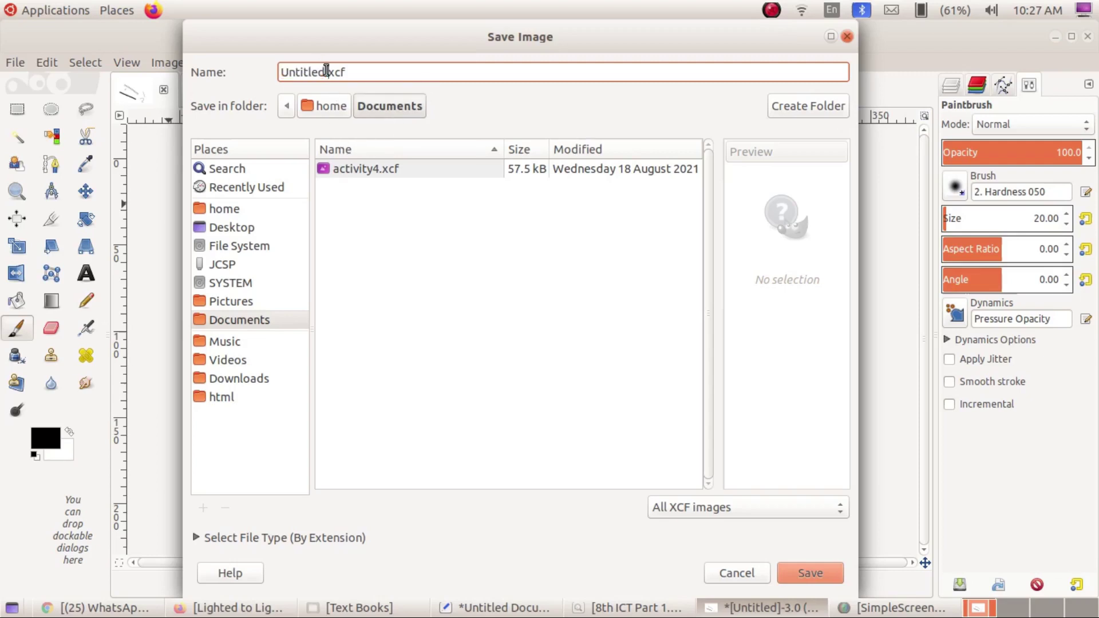
key("shift+Home")
key("BackSpace")
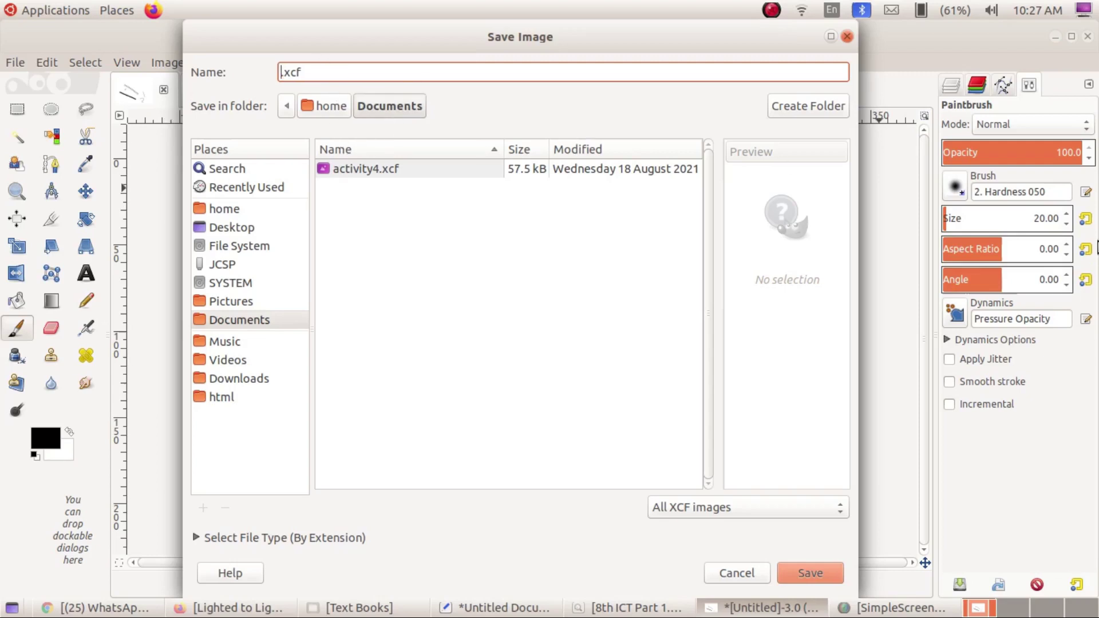
type("ACTIVI")
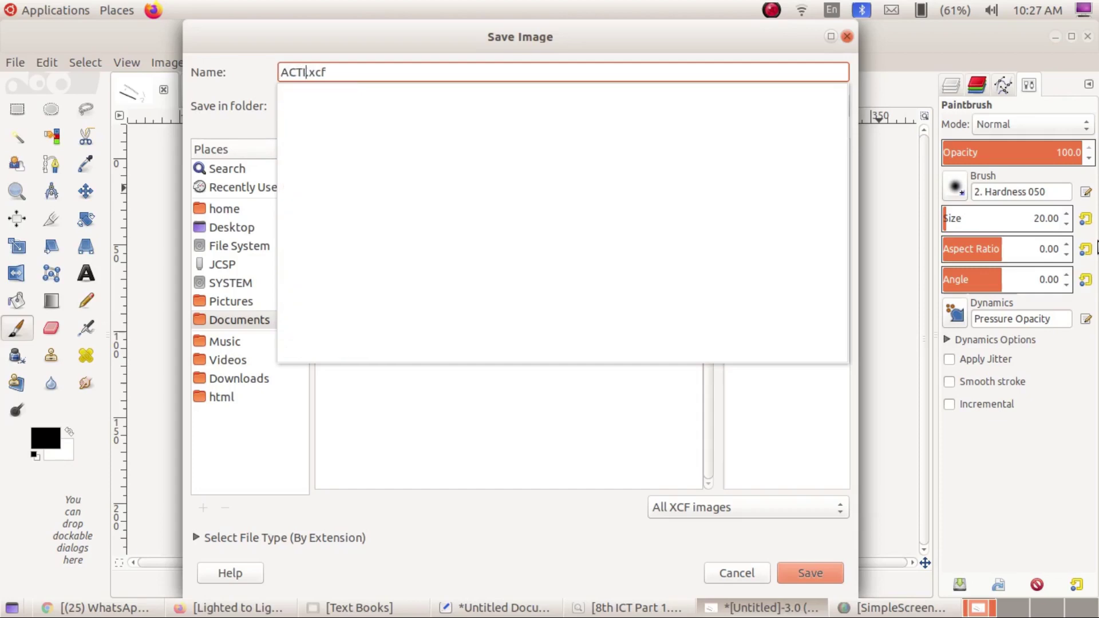
key("BackSpace")
key("BackSpace")
key("BackSpace")
key("BackSpace")
key("BackSpace")
key("BackSpace")
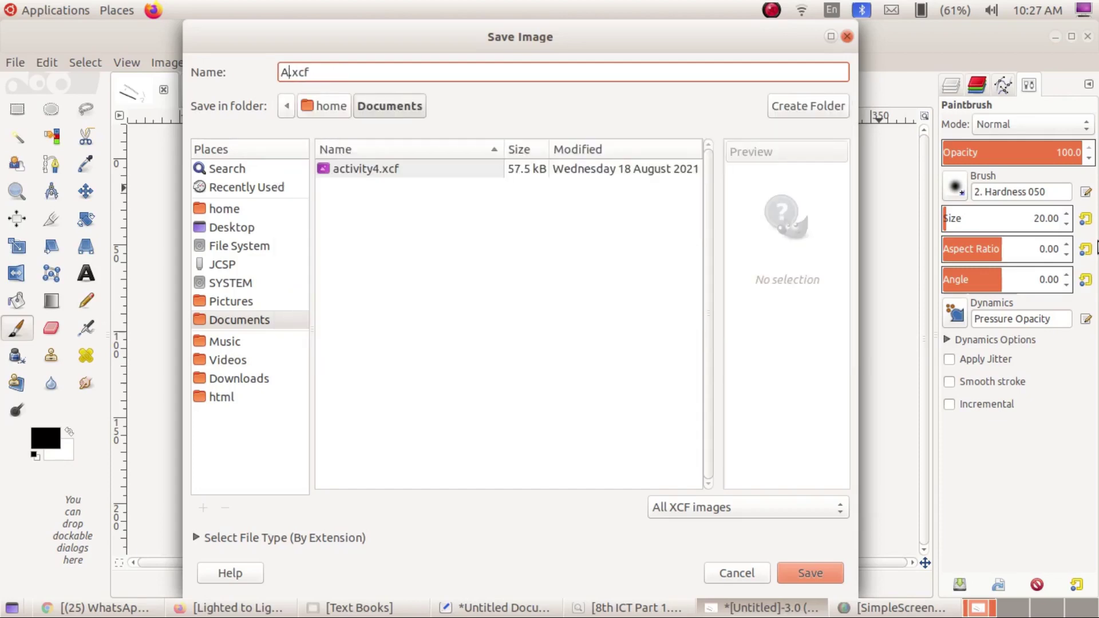
type("Activity")
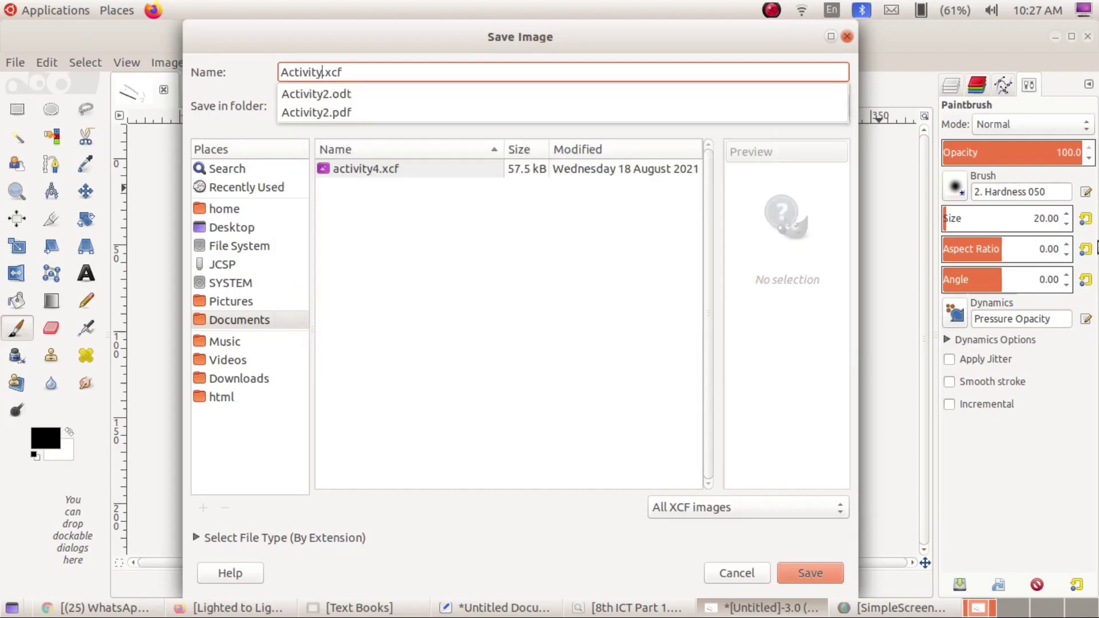
type("2")
Save Activity2.xcf to Documents, then close it and the cattle_UK image.
left_click(809, 575)
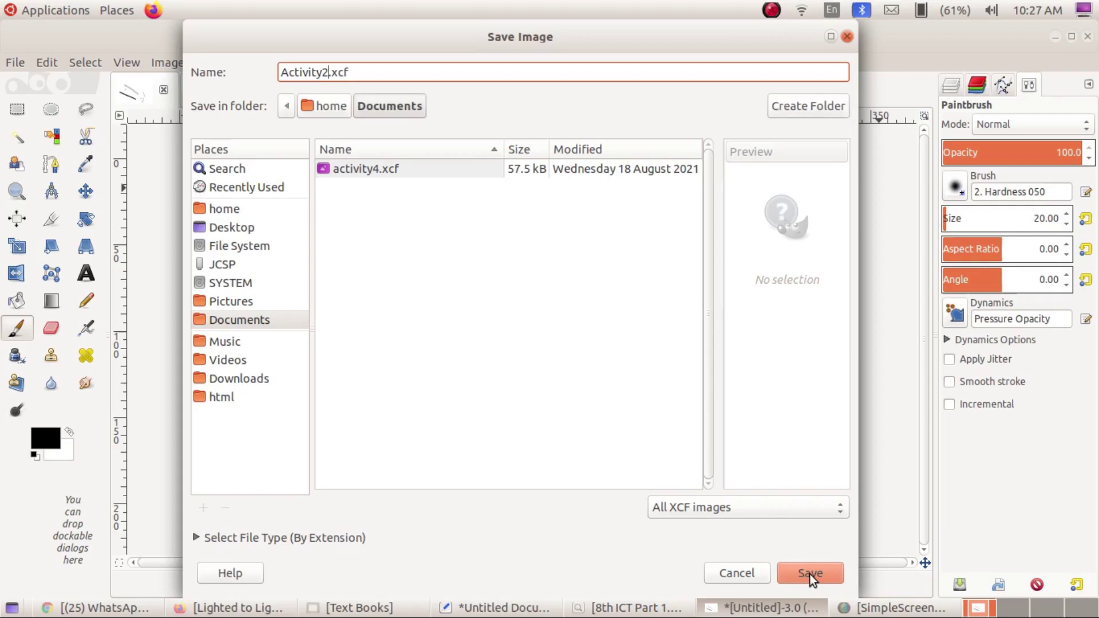
left_click(810, 574)
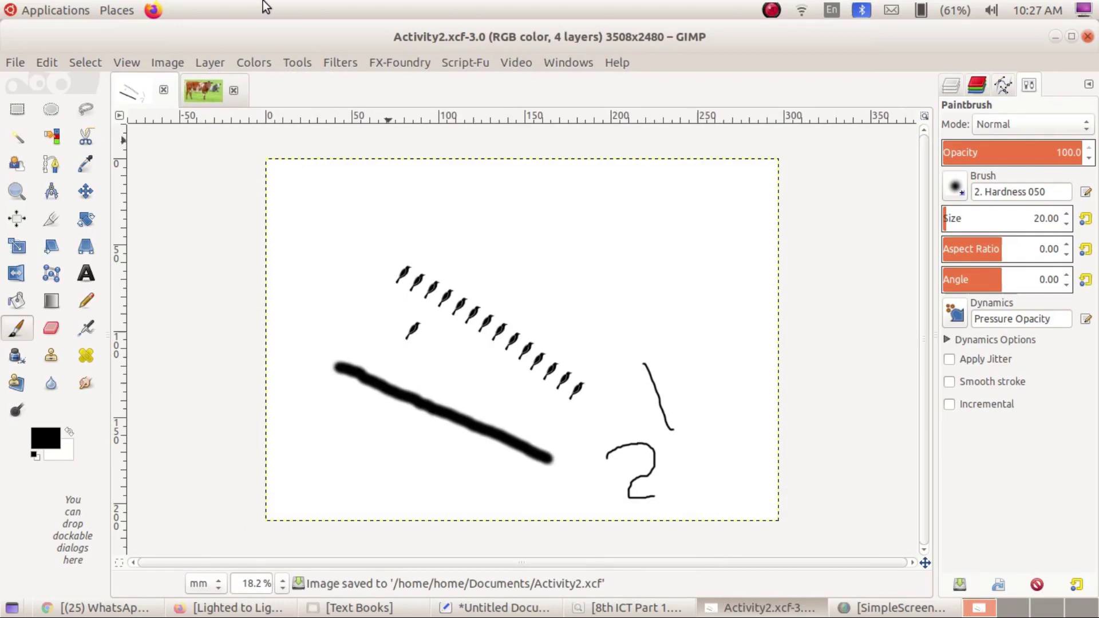
left_click(164, 90)
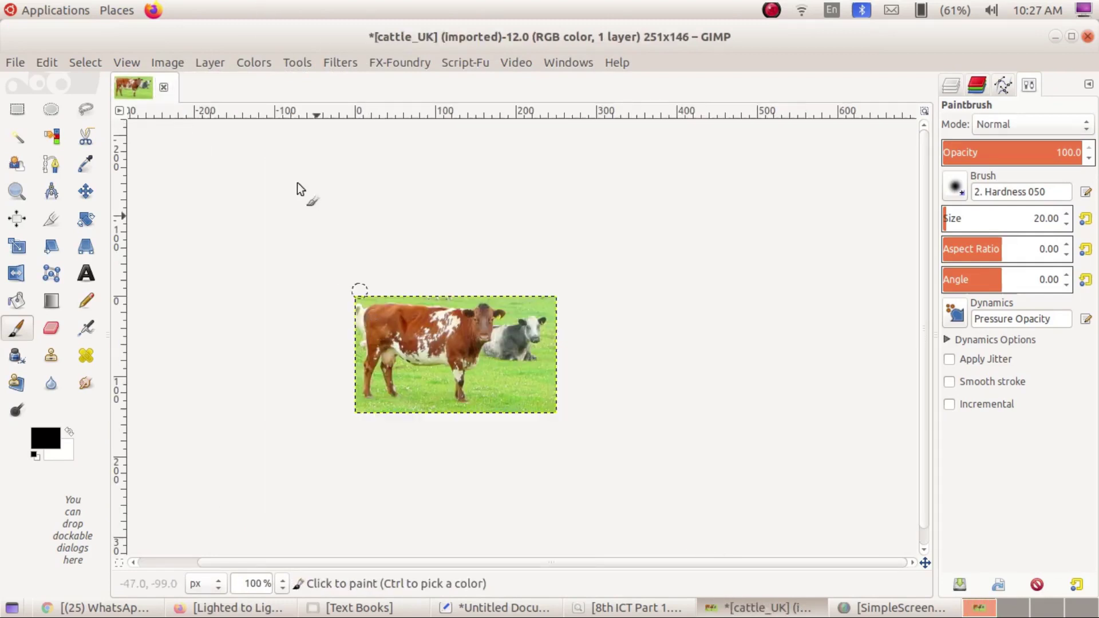
left_click(164, 87)
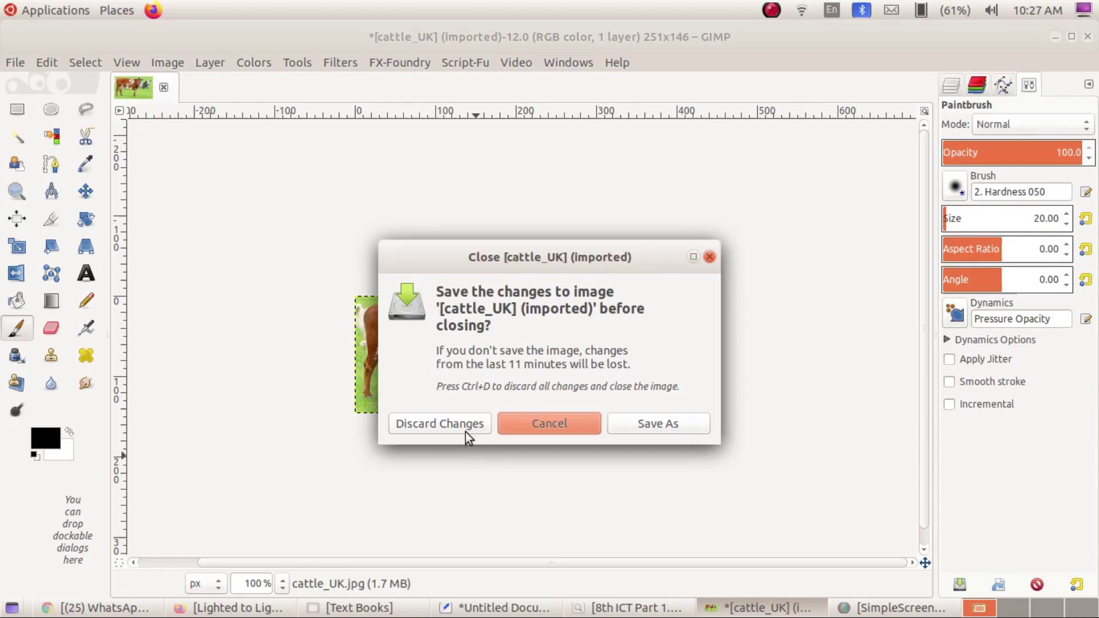
Discard cattle_UK's changes, quit GIMP, and open the Documents folder from Places.
left_click(465, 425)
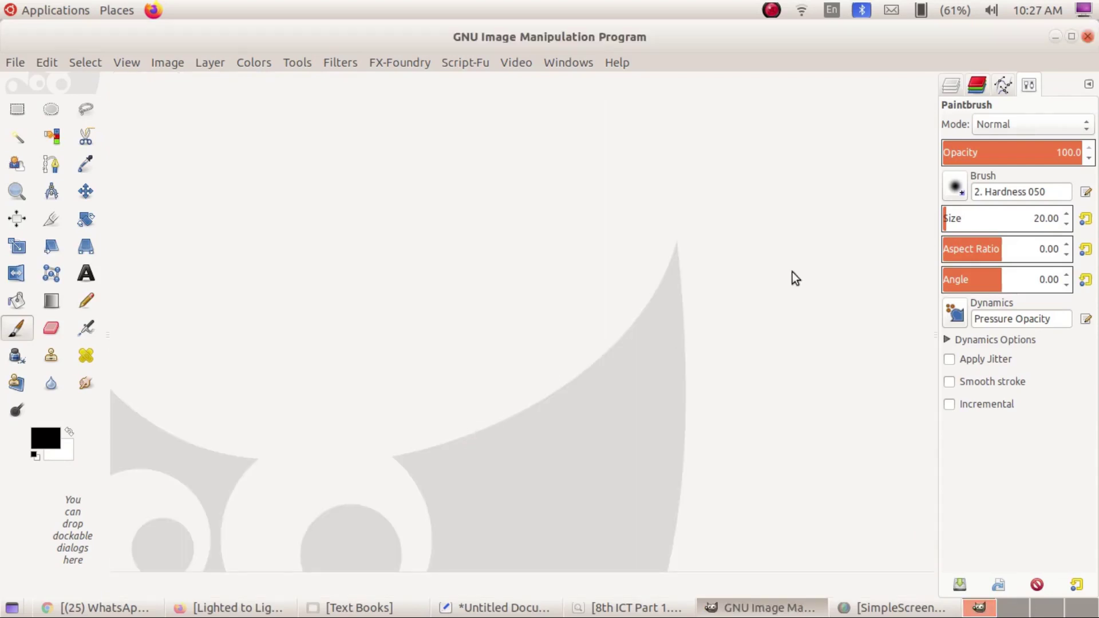
left_click(1088, 38)
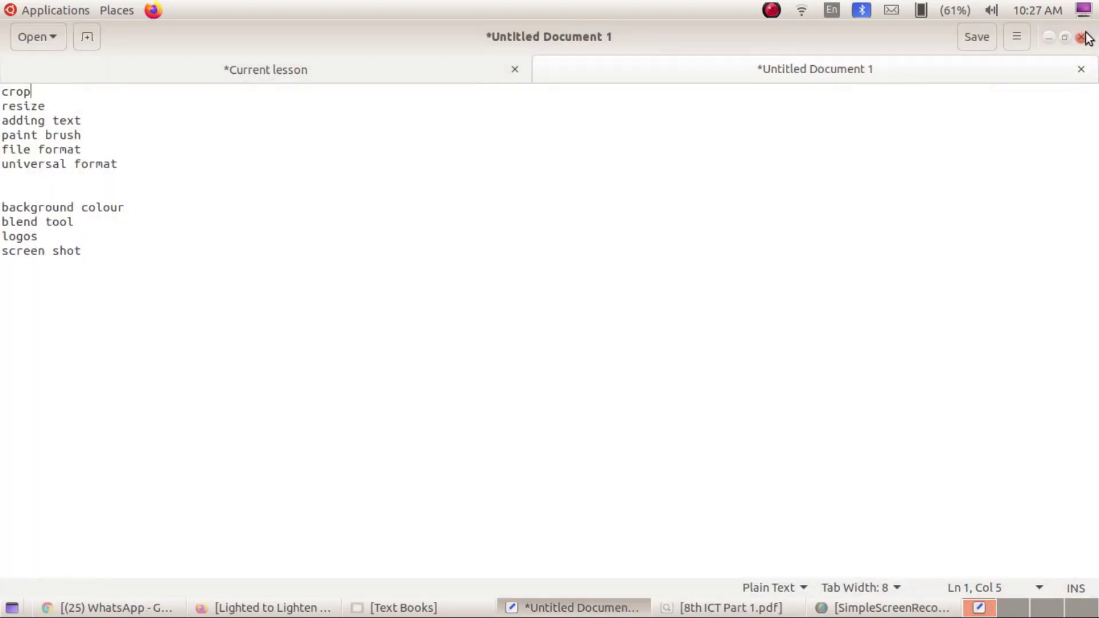
key("ctrl+alt+d")
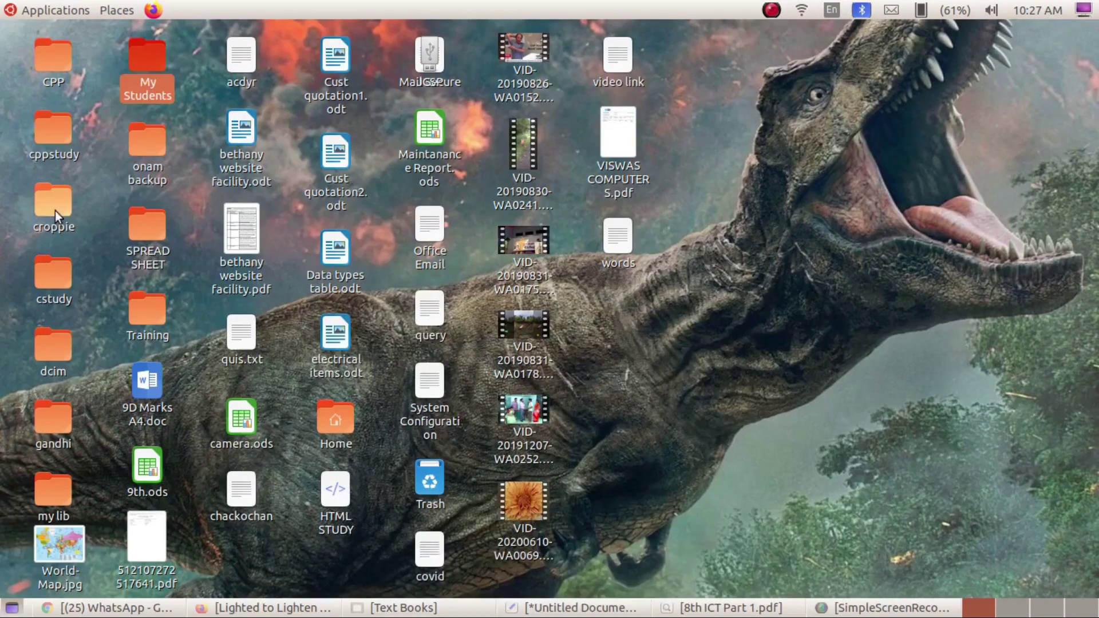
left_click(115, 9)
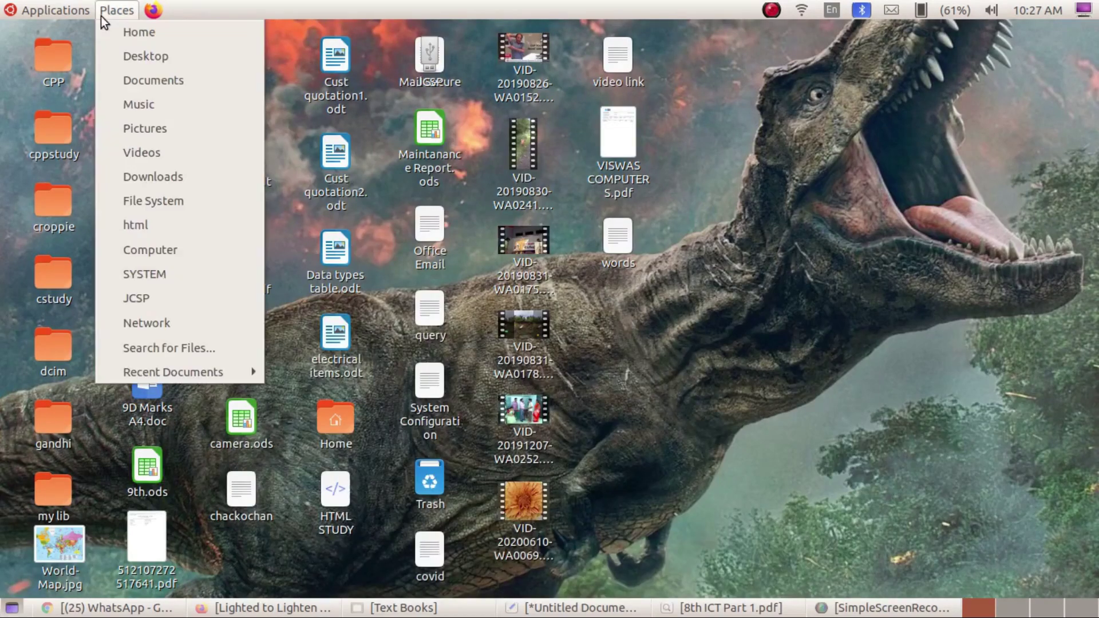
left_click(169, 84)
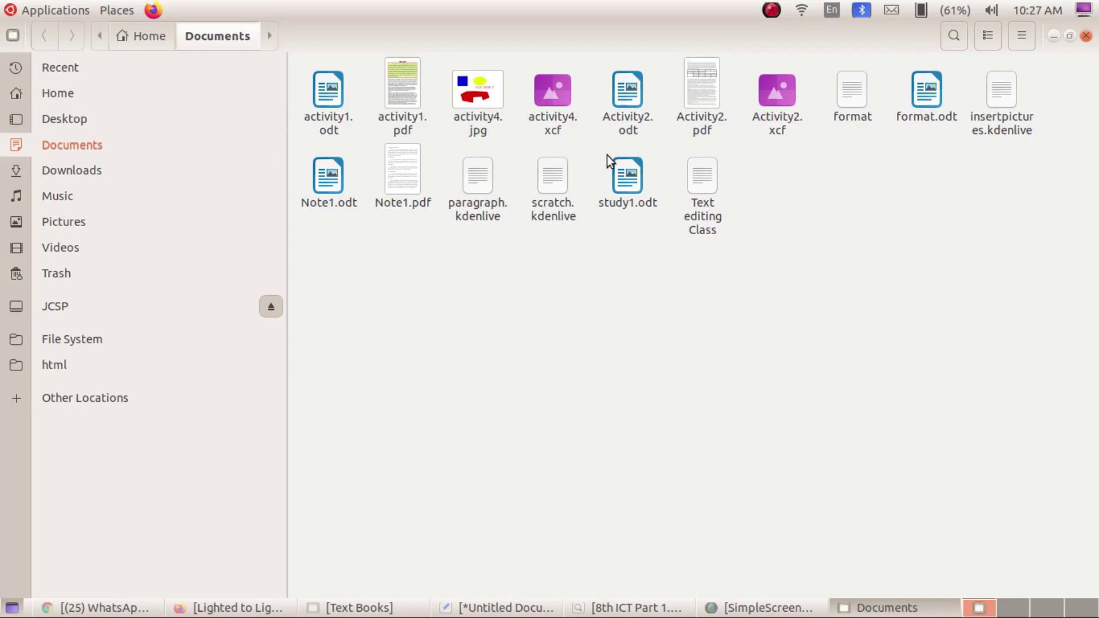
Select Activity2.xcf in the Documents folder.
left_click(782, 95)
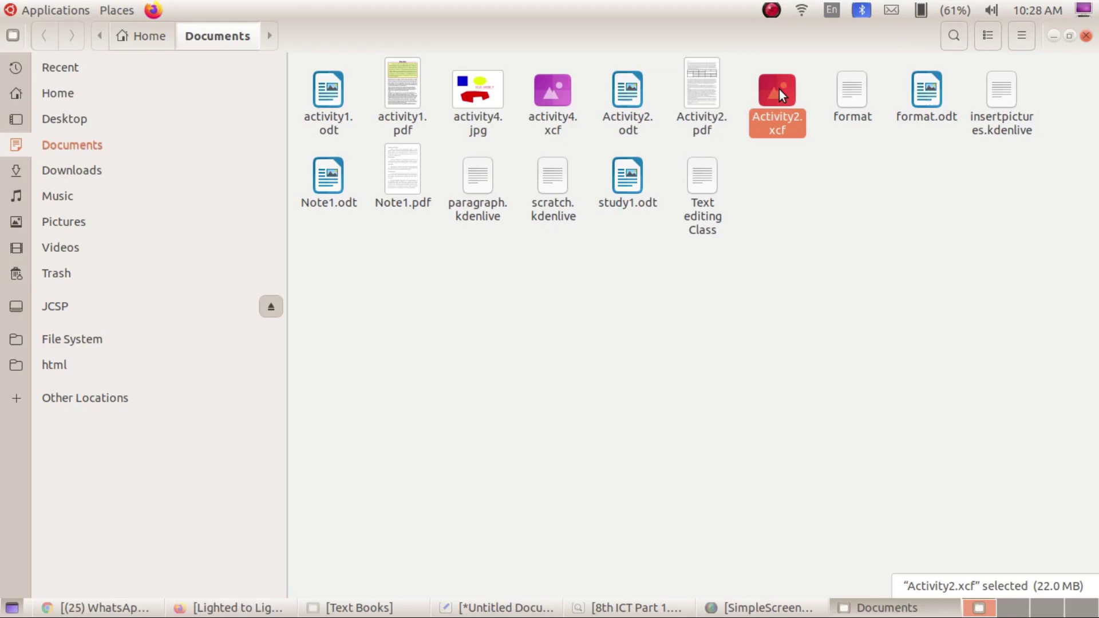
Open Activity2.xcf in GIMP, minimizing and then restoring the GIMP window.
double_click(778, 89)
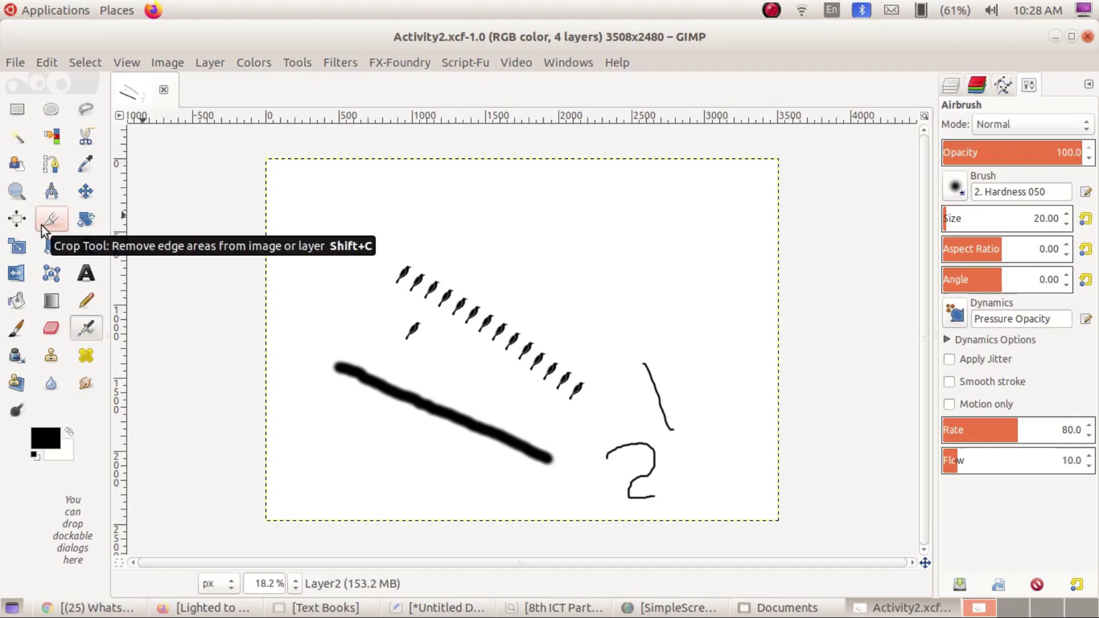
left_click(1055, 36)
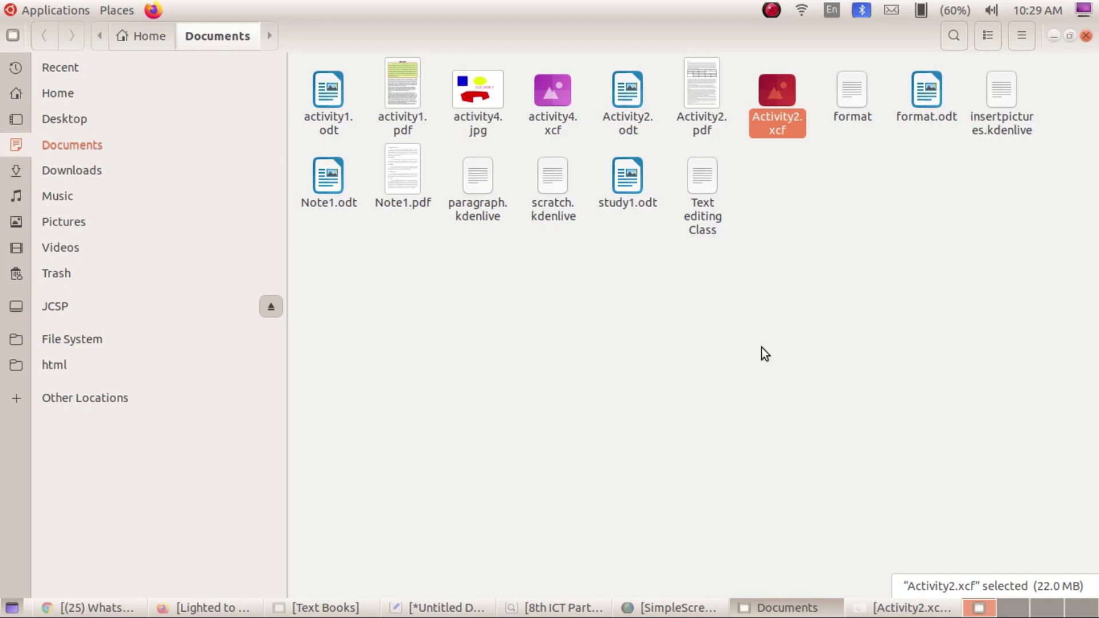
left_click(903, 613)
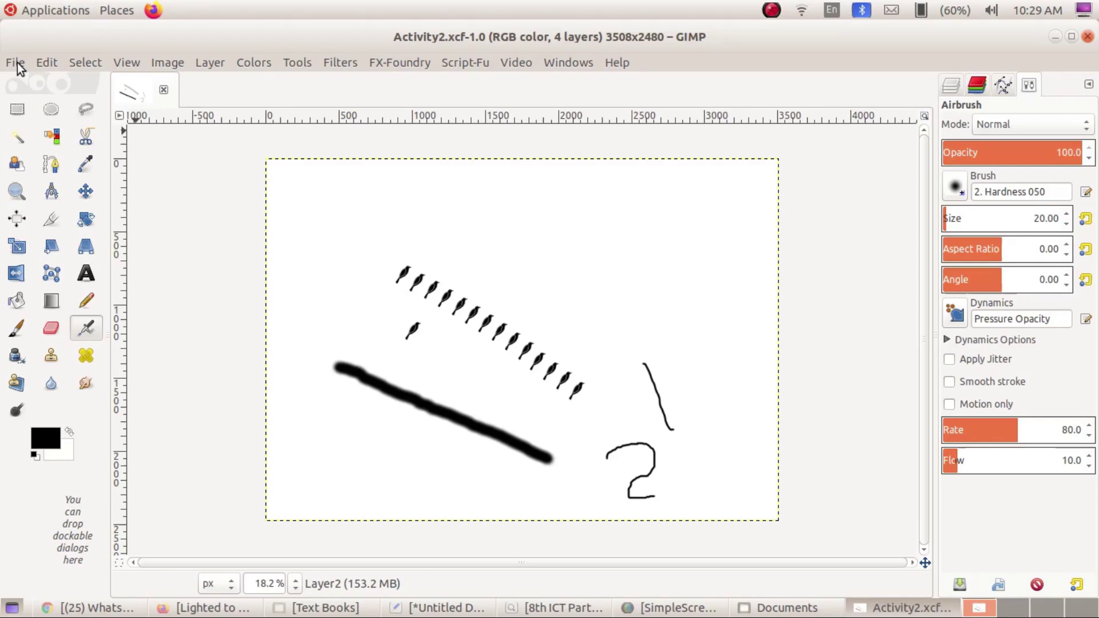
Export the drawing as Activity2.jpg in JPEG format at quality 90.
left_click(17, 63)
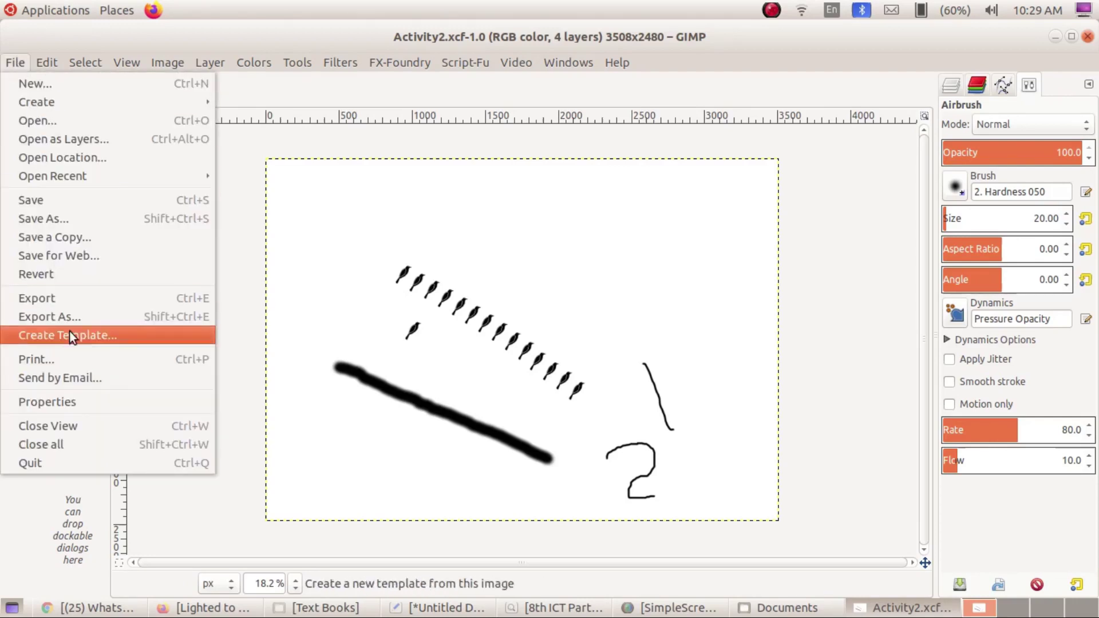
left_click(94, 298)
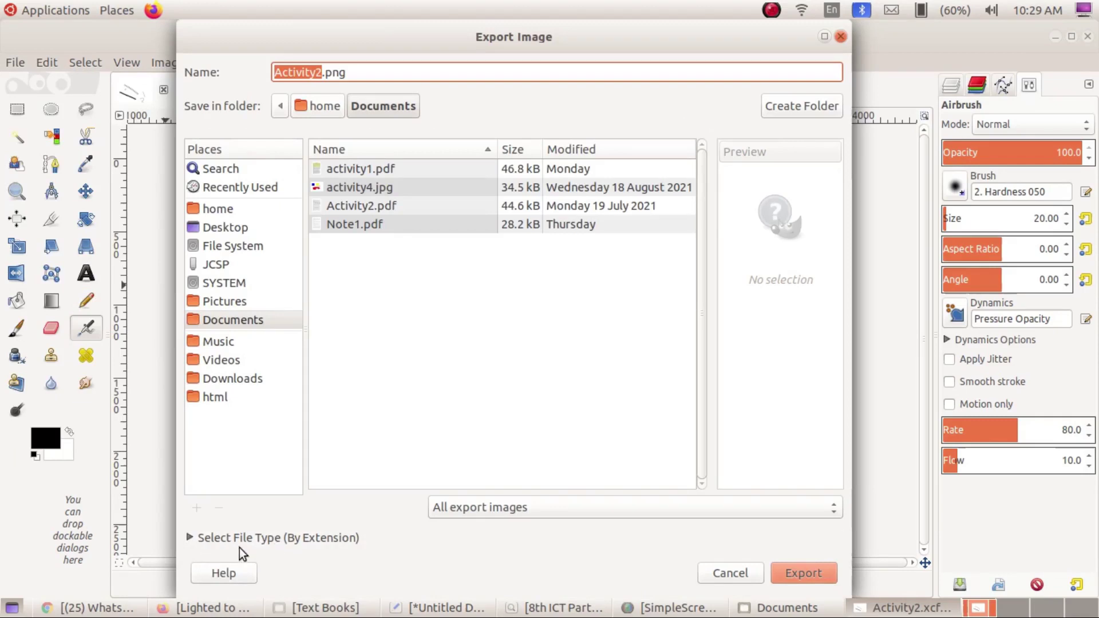
left_click(191, 538)
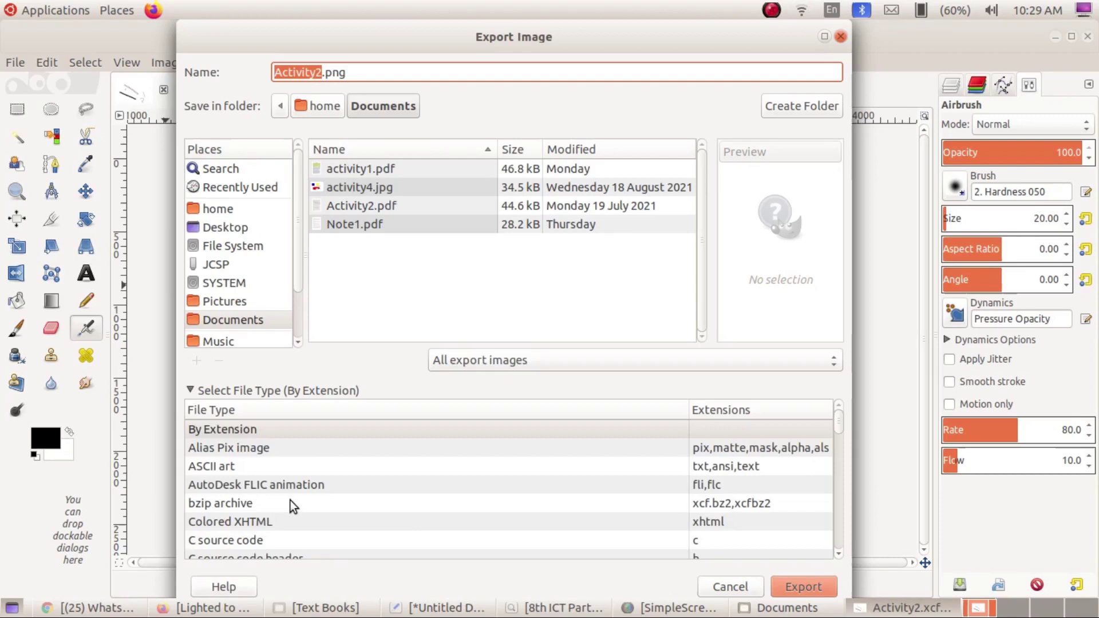
scroll(297, 500, "down", 3)
scroll(296, 501, "down", 4)
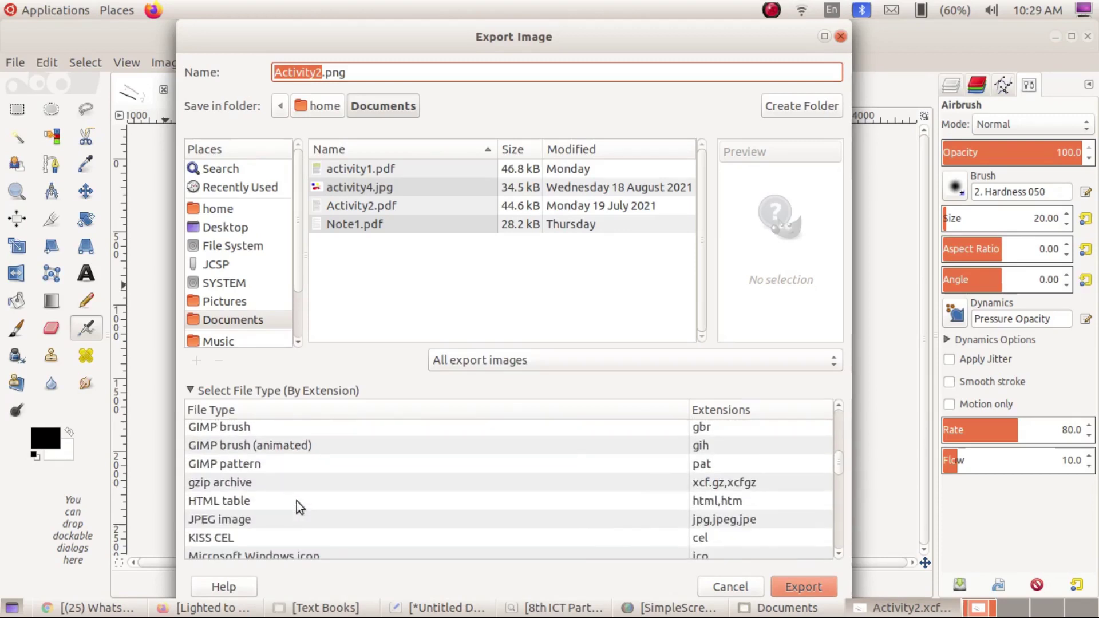
left_click(222, 525)
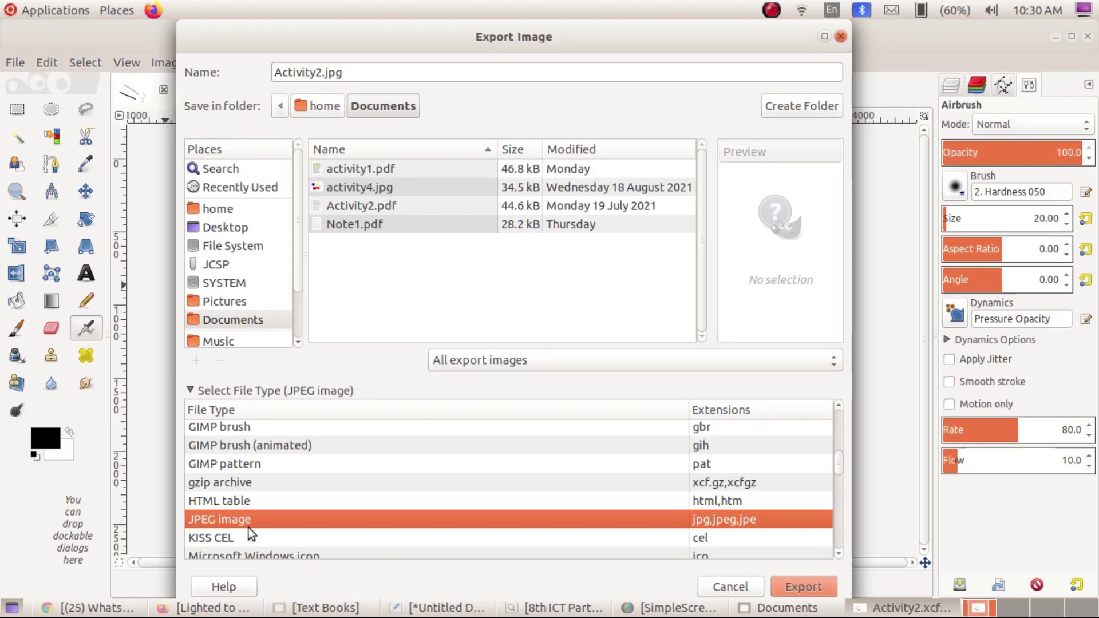
left_click(356, 71)
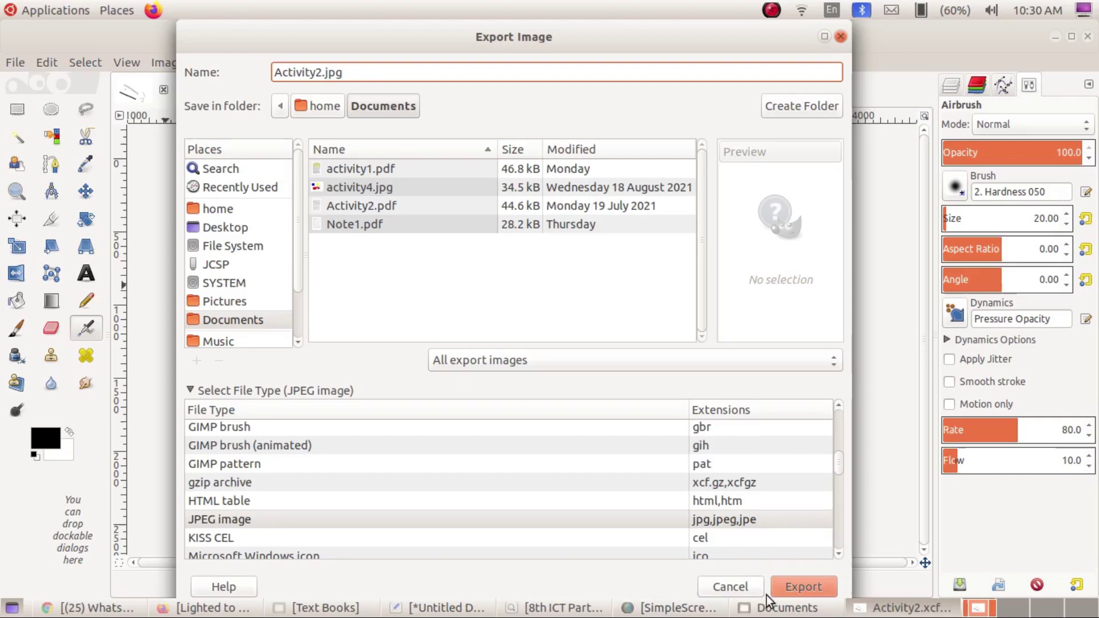
left_click(806, 588)
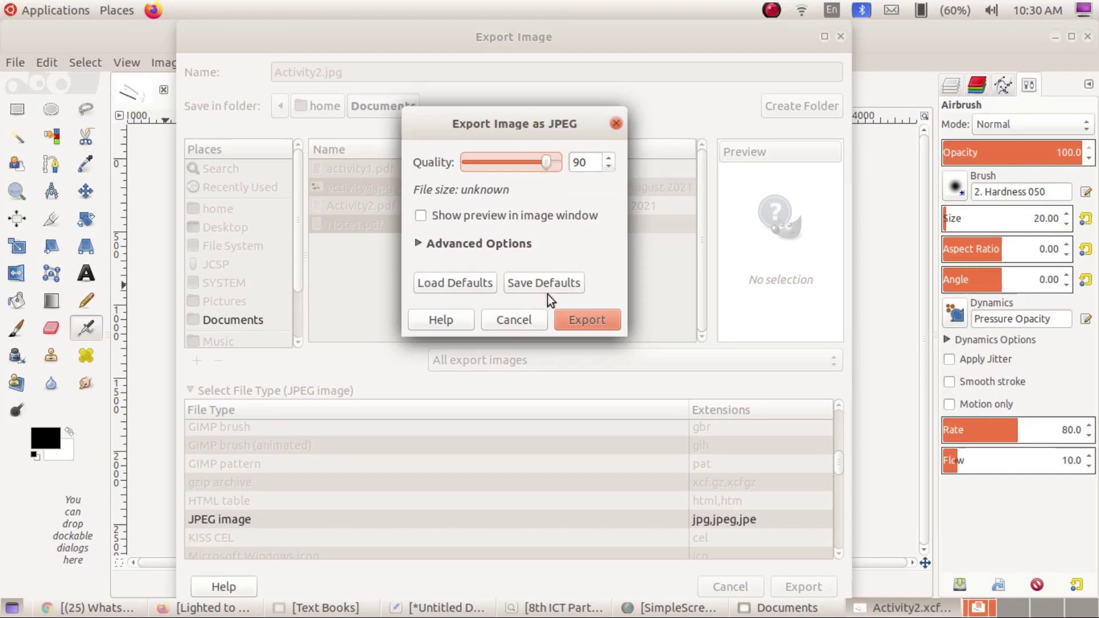
left_click(604, 324)
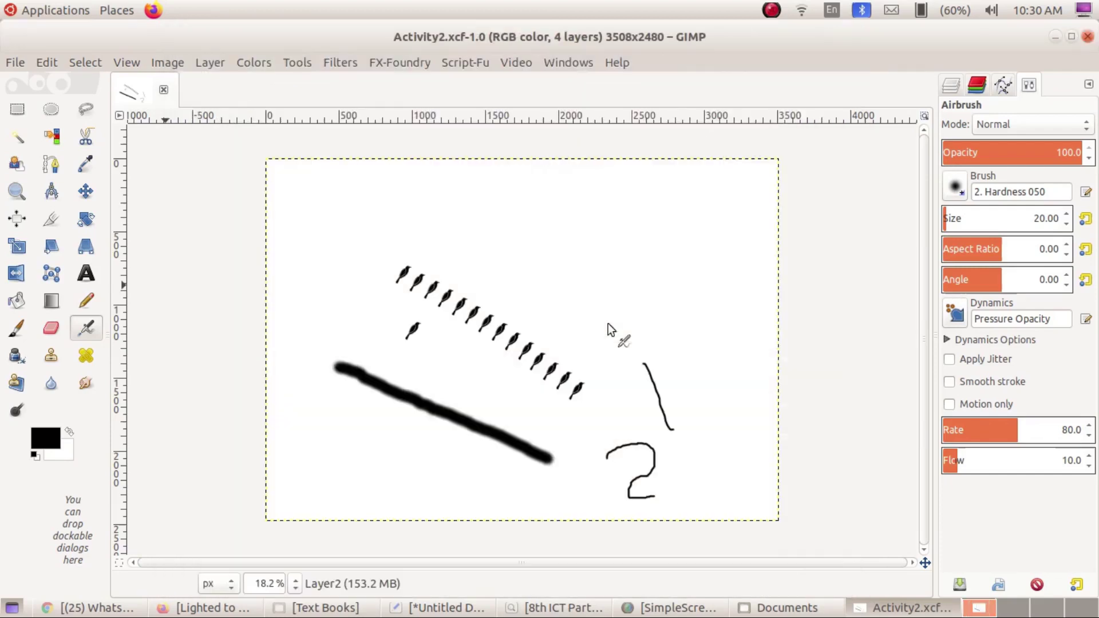
left_click(1056, 36)
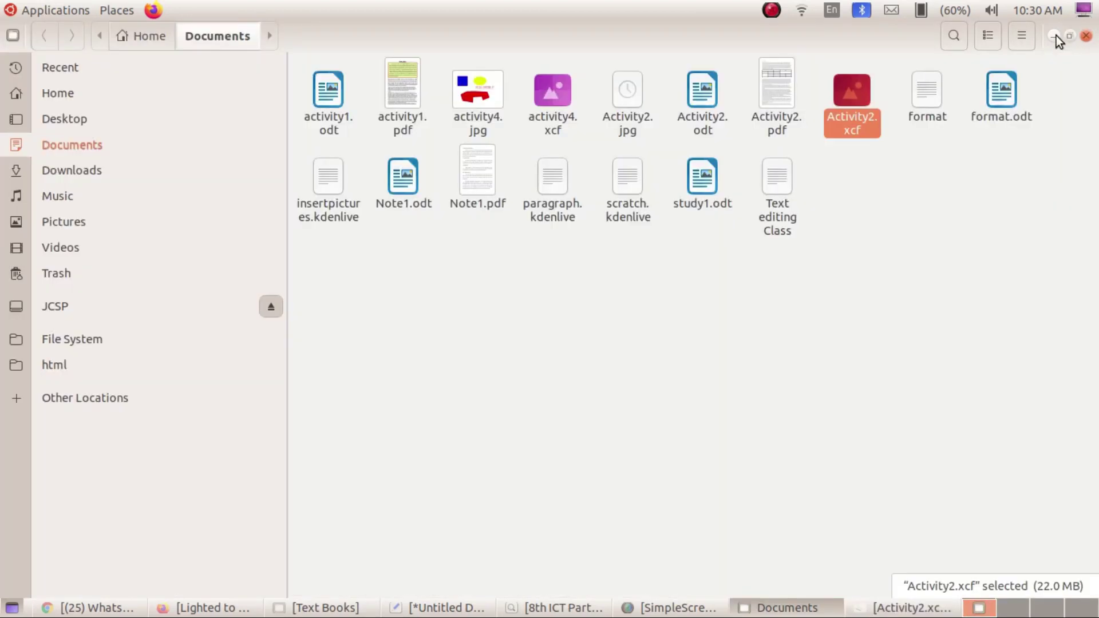
left_click(861, 414)
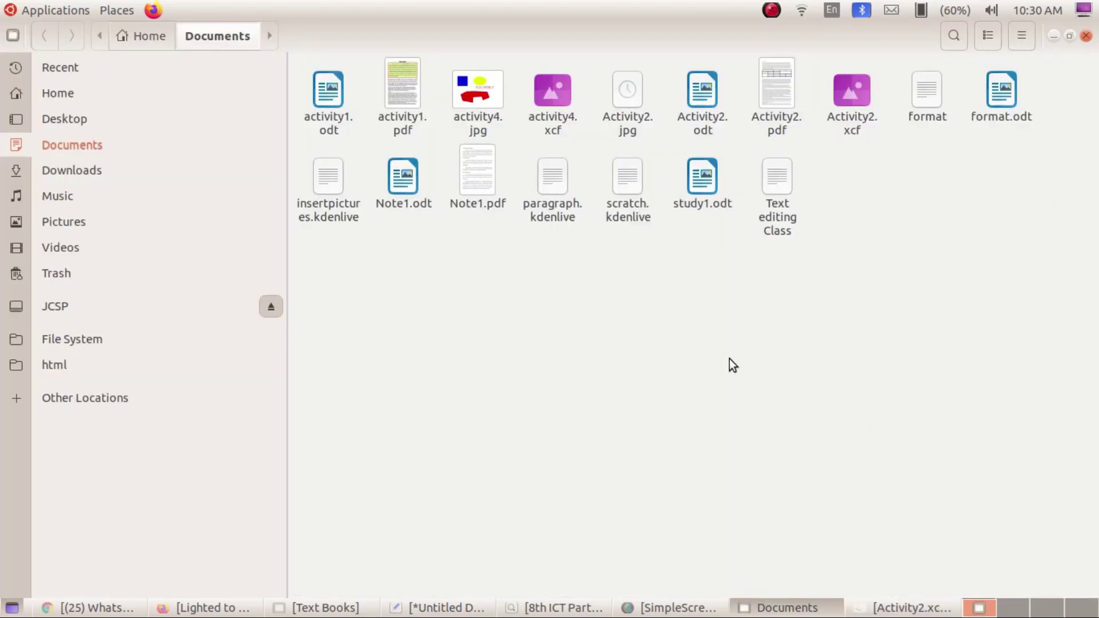
left_click(629, 98)
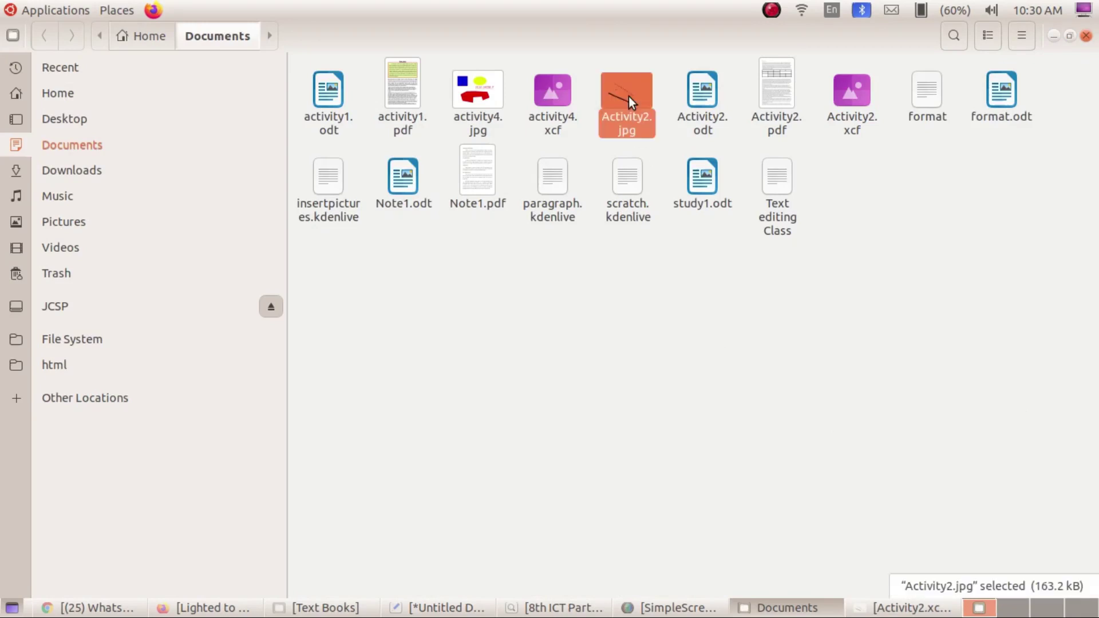
double_click(629, 96)
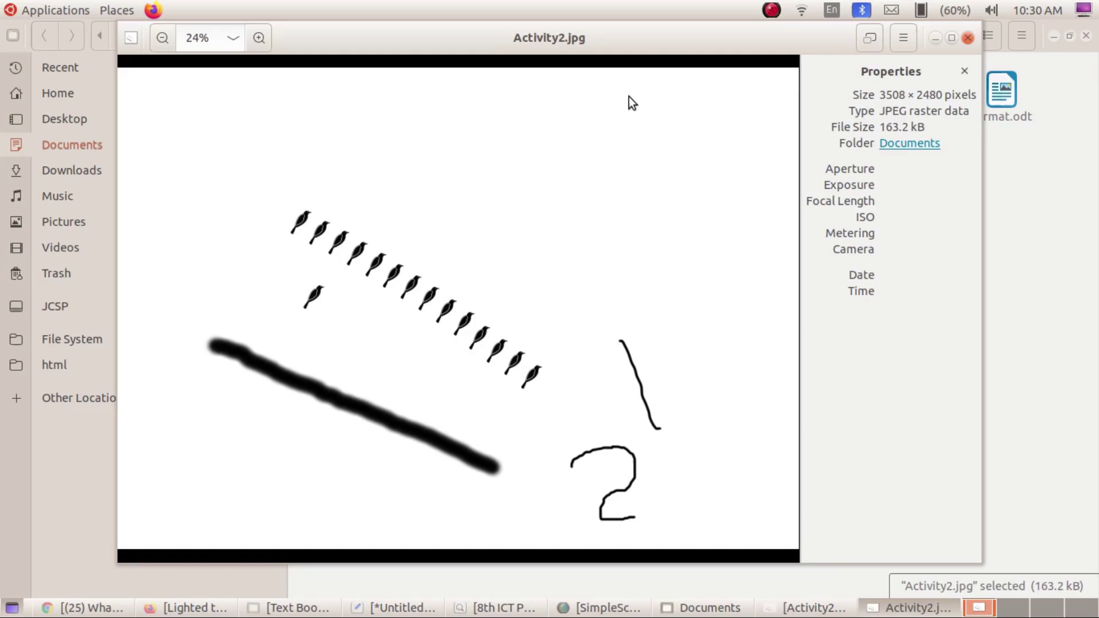
left_click(965, 45)
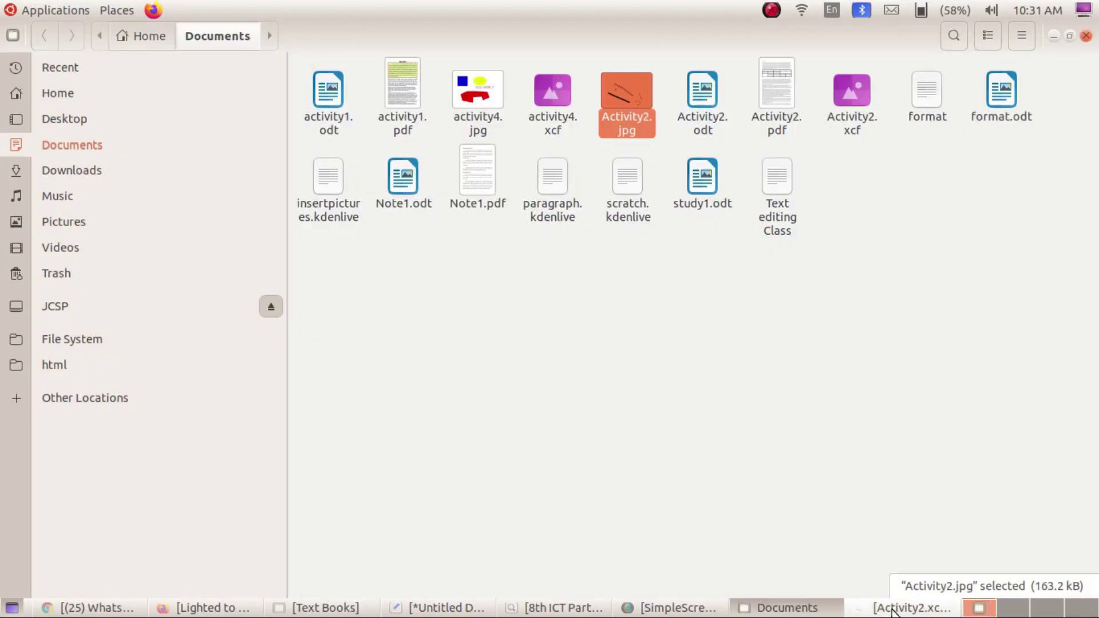
left_click(452, 609)
left_click(784, 608)
Start Export As for Activity2.xcf and choose PNG as the file type, naming it Activity2.png.
left_click(911, 608)
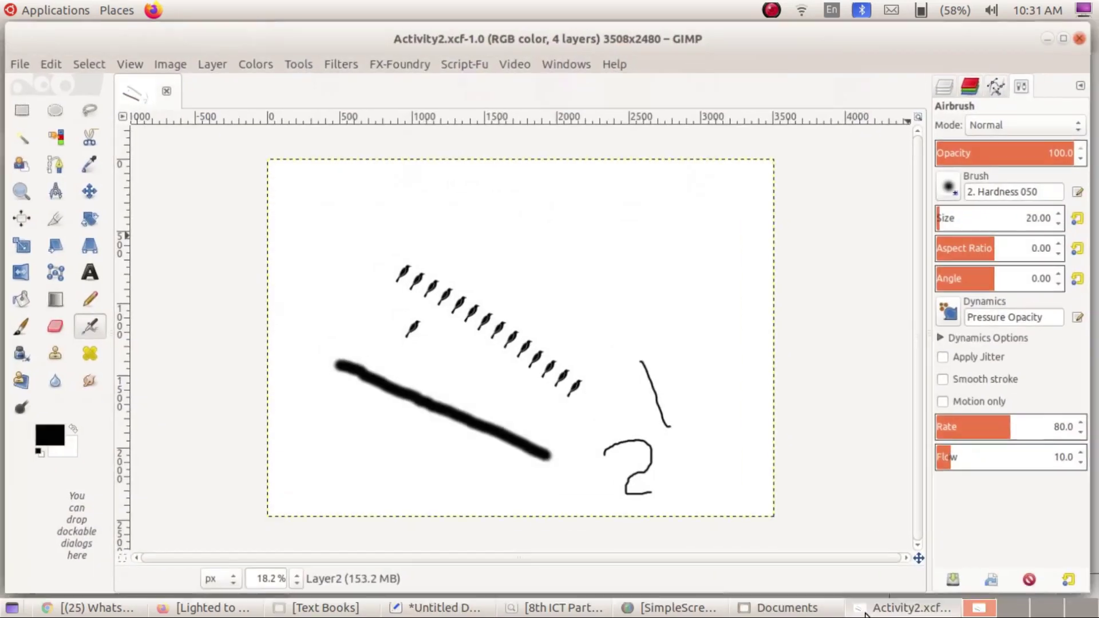
left_click(22, 65)
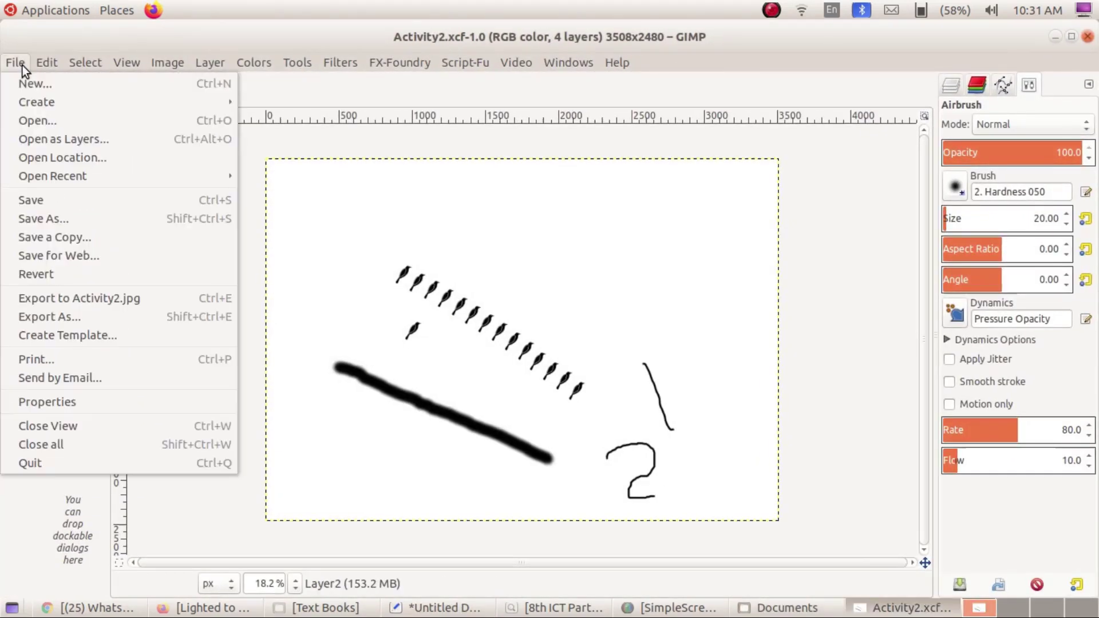
left_click(76, 315)
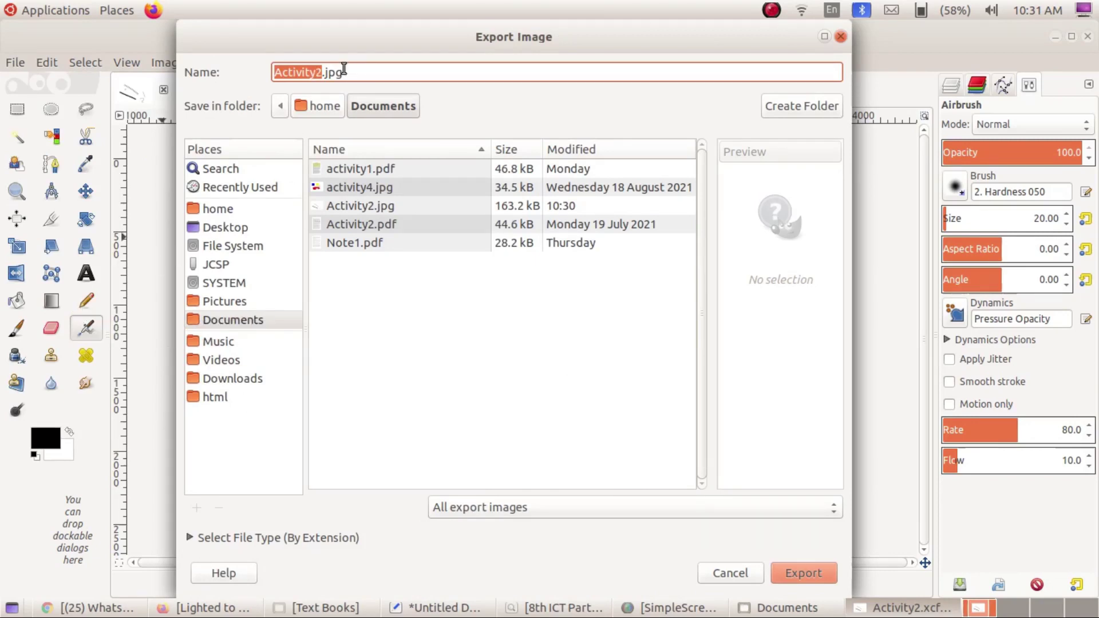
left_click(365, 72)
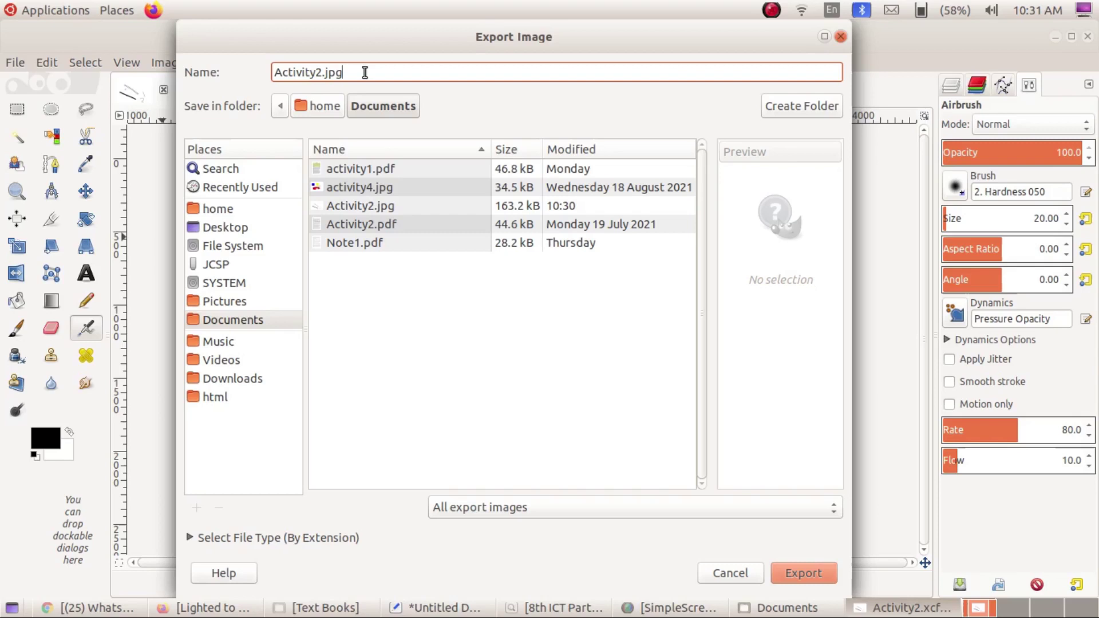
left_click(194, 539)
scroll(246, 503, "down", 5)
scroll(246, 502, "down", 3)
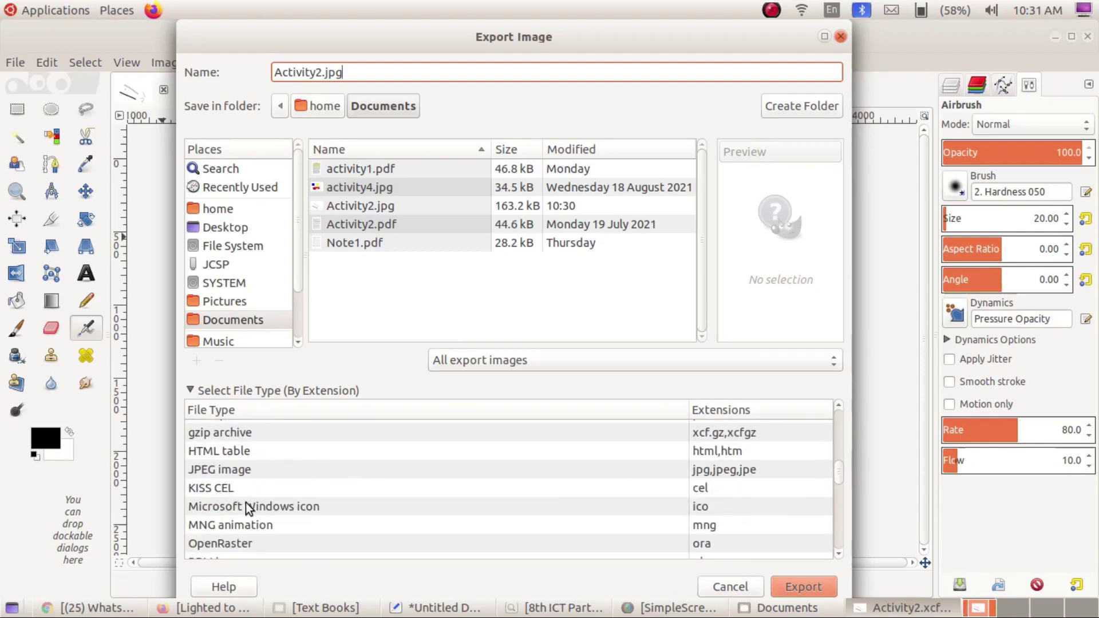
scroll(245, 502, "down", 3)
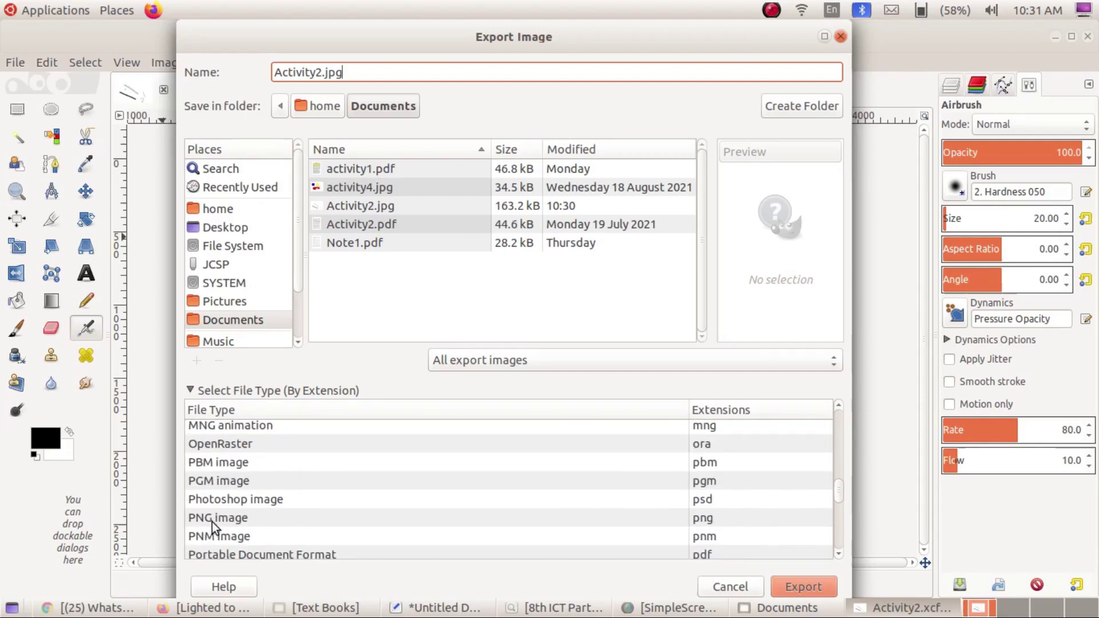
left_click(221, 517)
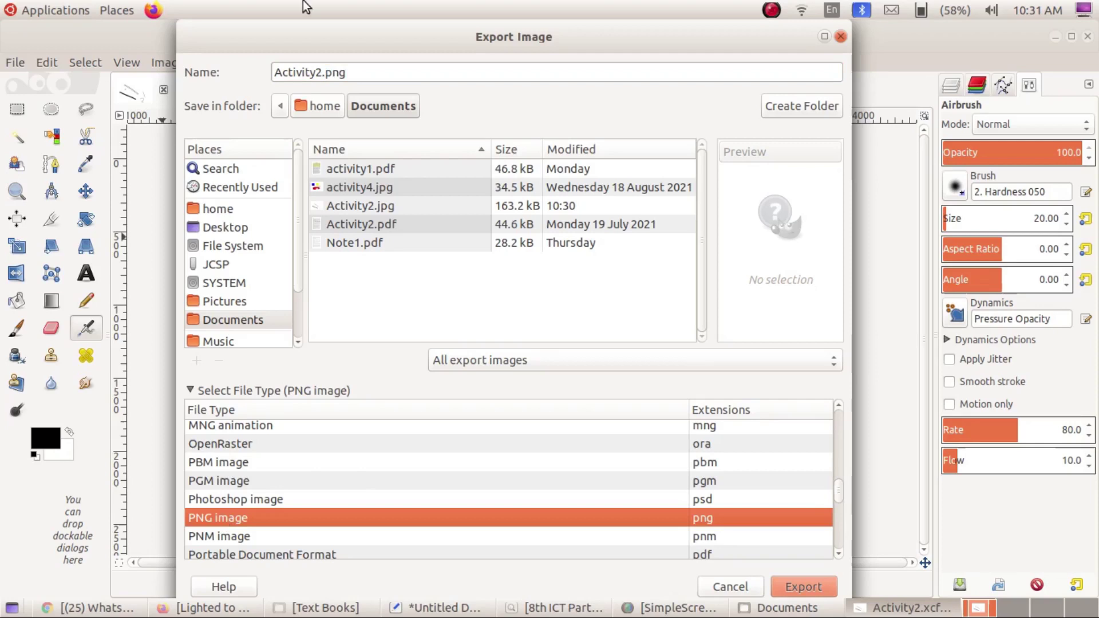
left_click(361, 73)
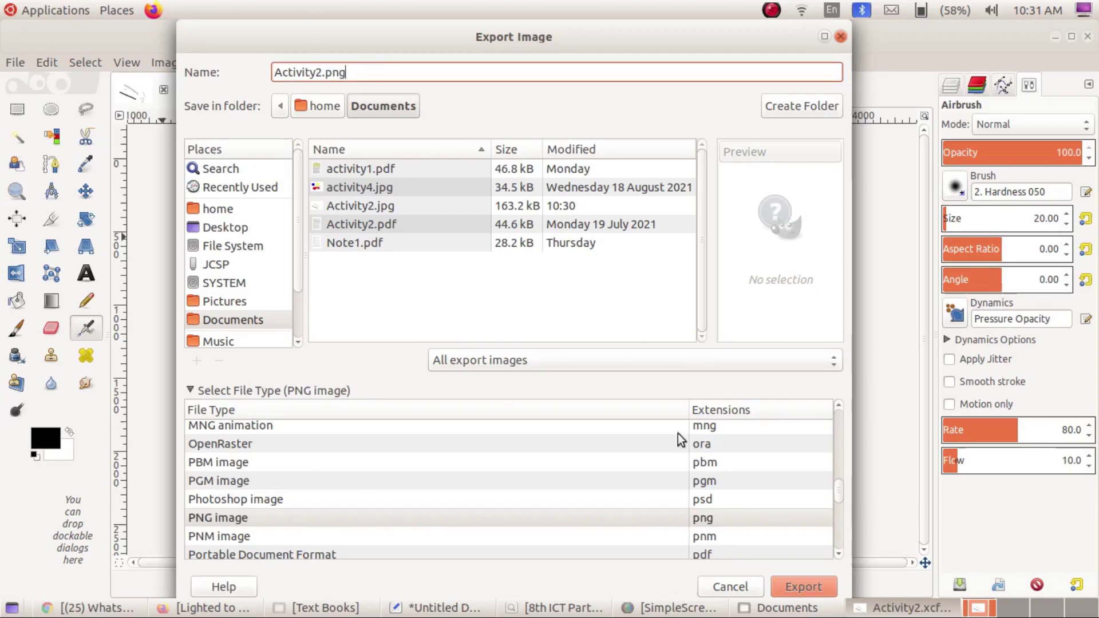
Export Activity2.png to Documents, keeping background-colour saving on, at compression level 9.
left_click(807, 593)
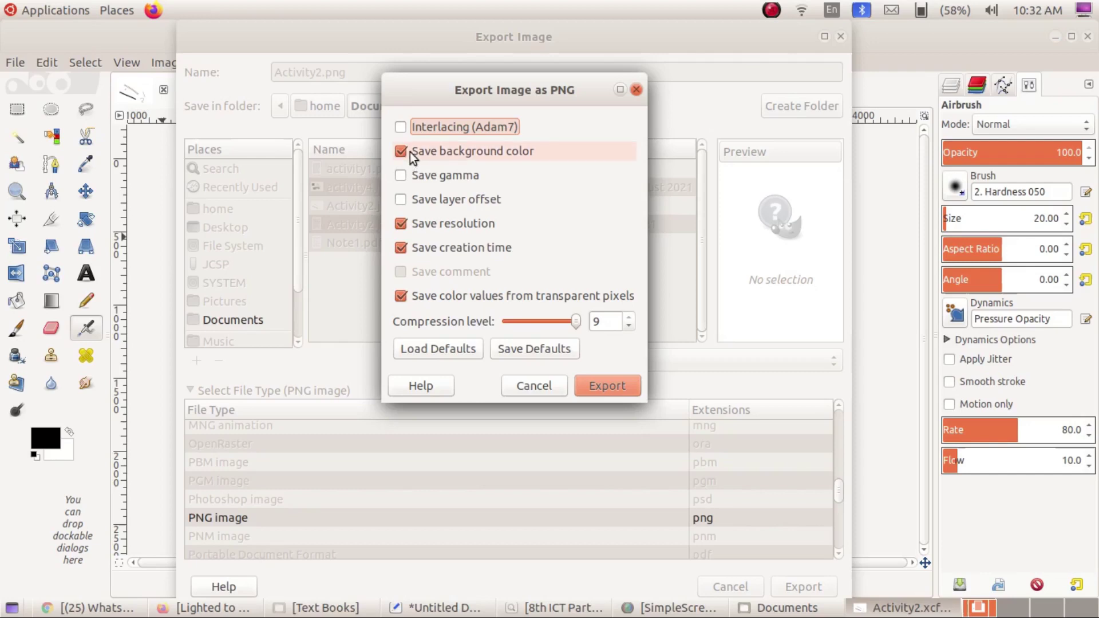
left_click(409, 152)
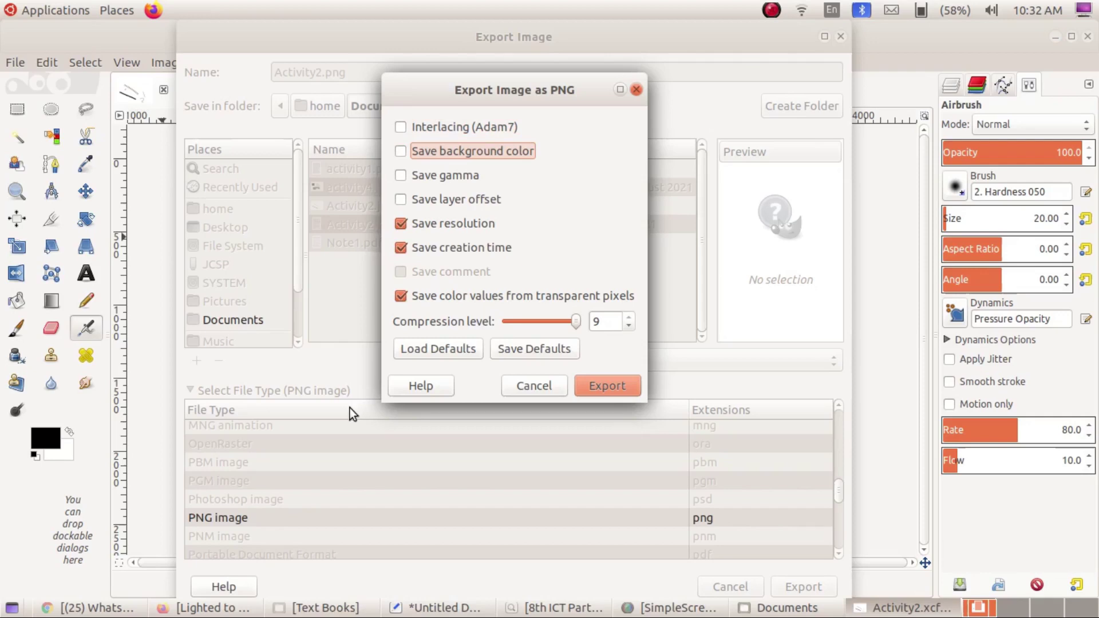
left_click(395, 150)
left_click(609, 387)
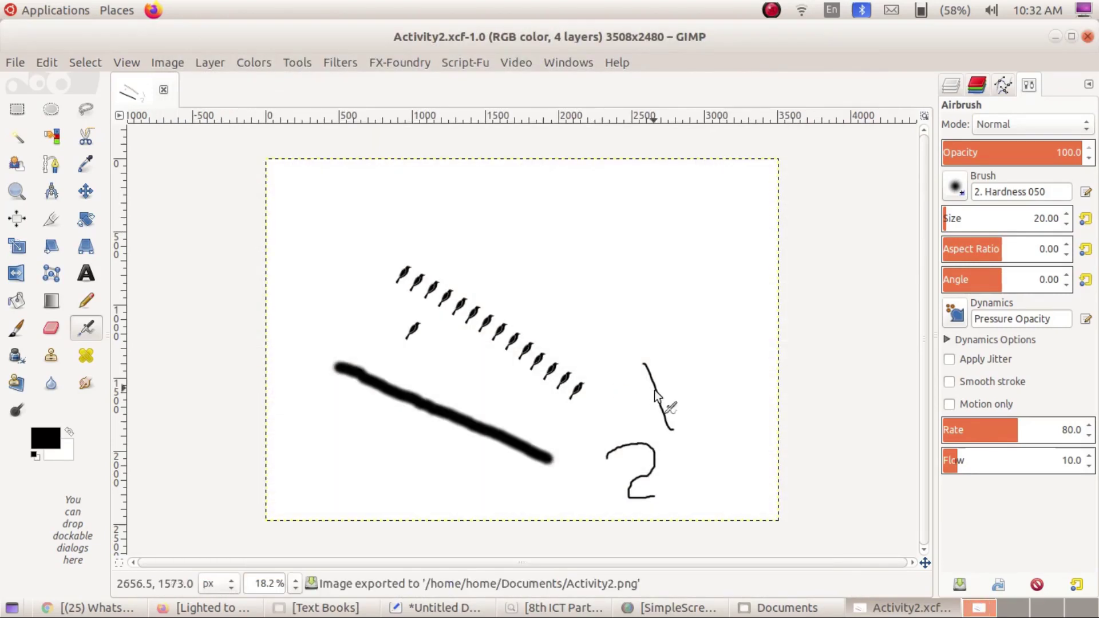
left_click(780, 608)
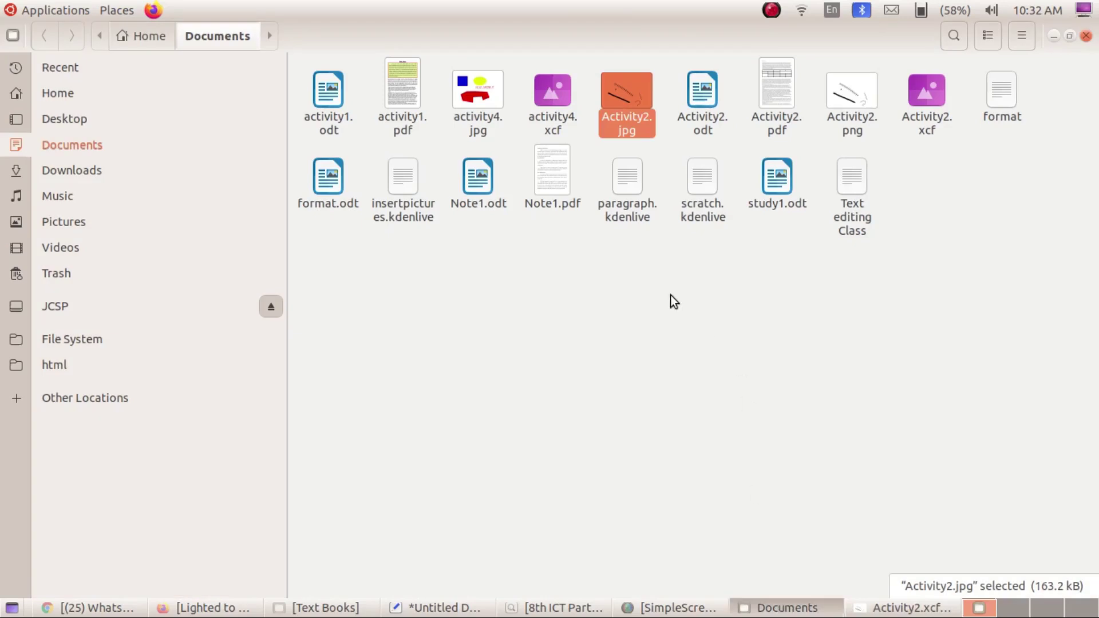
left_click(857, 93)
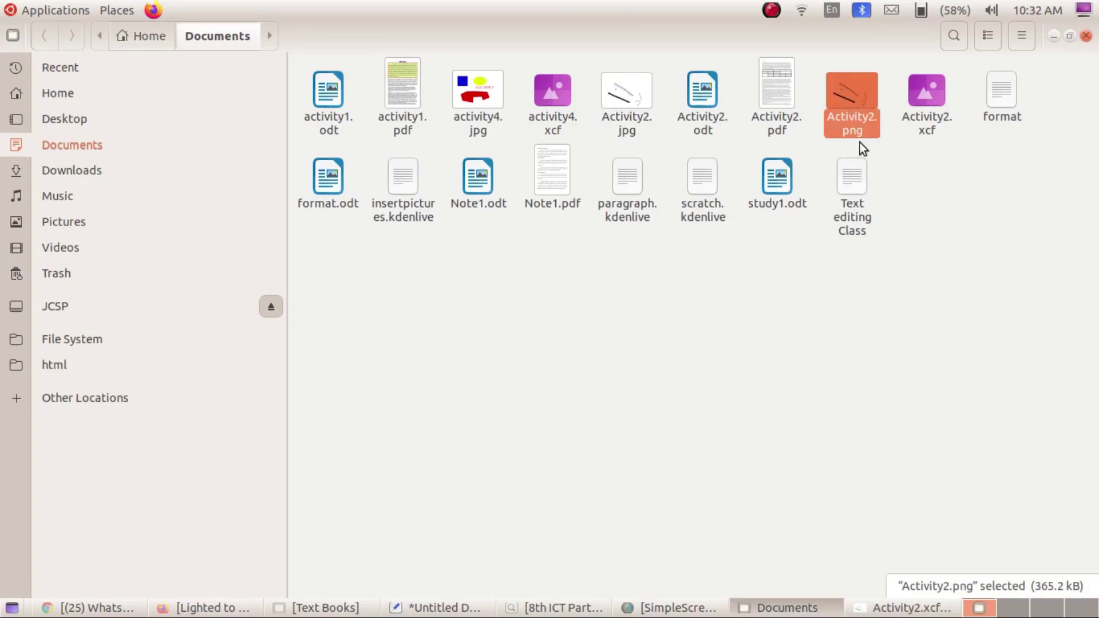
key("Return")
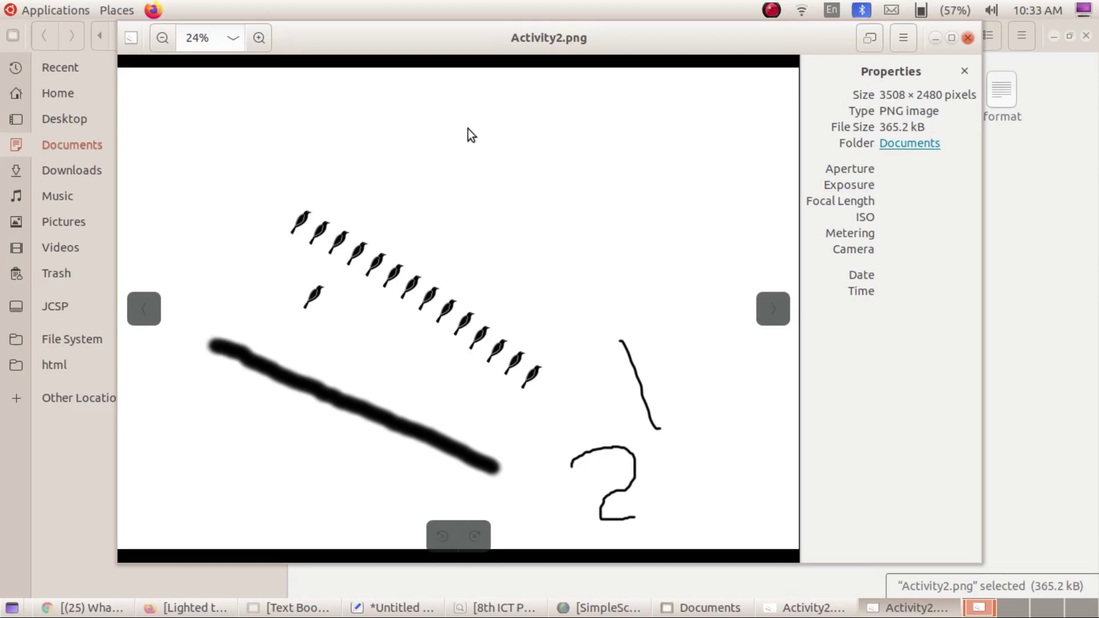
left_click(968, 38)
left_click(933, 610)
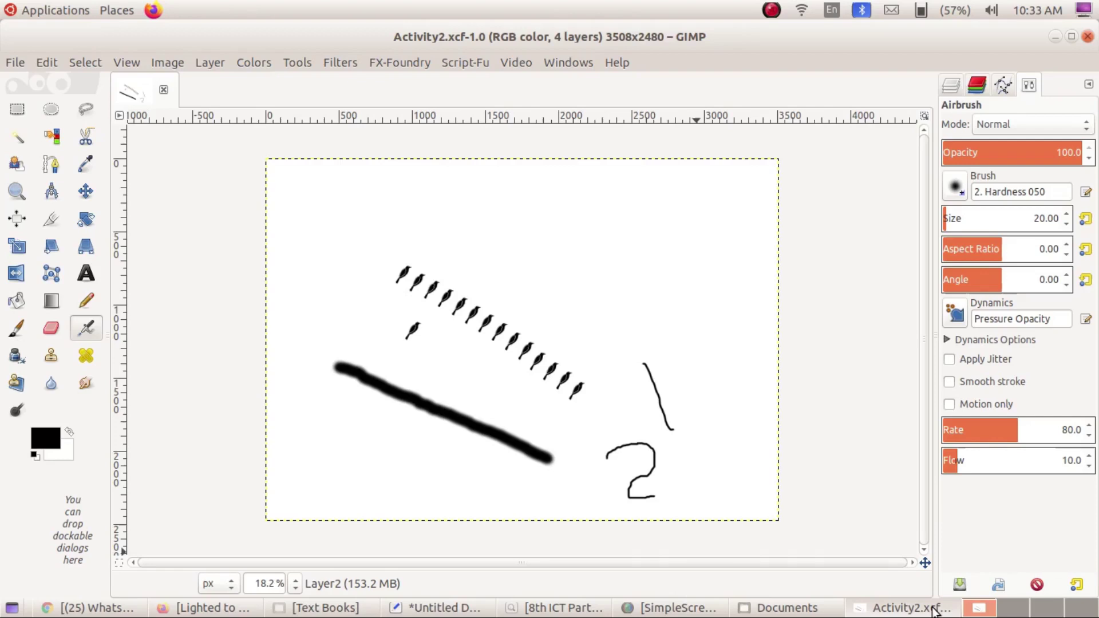